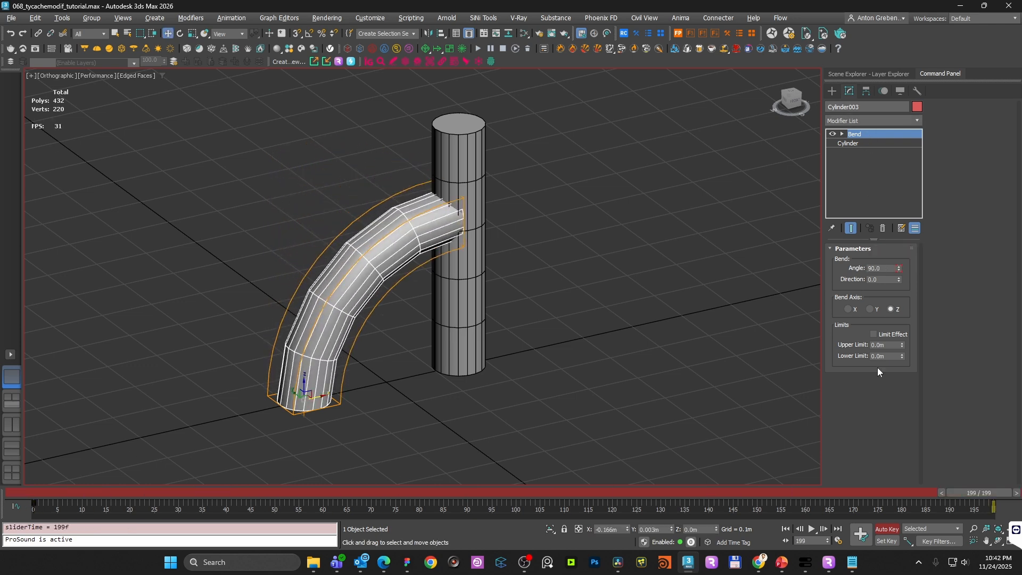
- Turn off Auto Key, copy the animated Bend modifier onto the second cylinder, and scrub through the animation to check it
{"action": "left_click", "coordinate": [887, 529]}
{"action": "left_click_drag", "start_coordinate": [860, 134], "coordinate": [464, 154]}
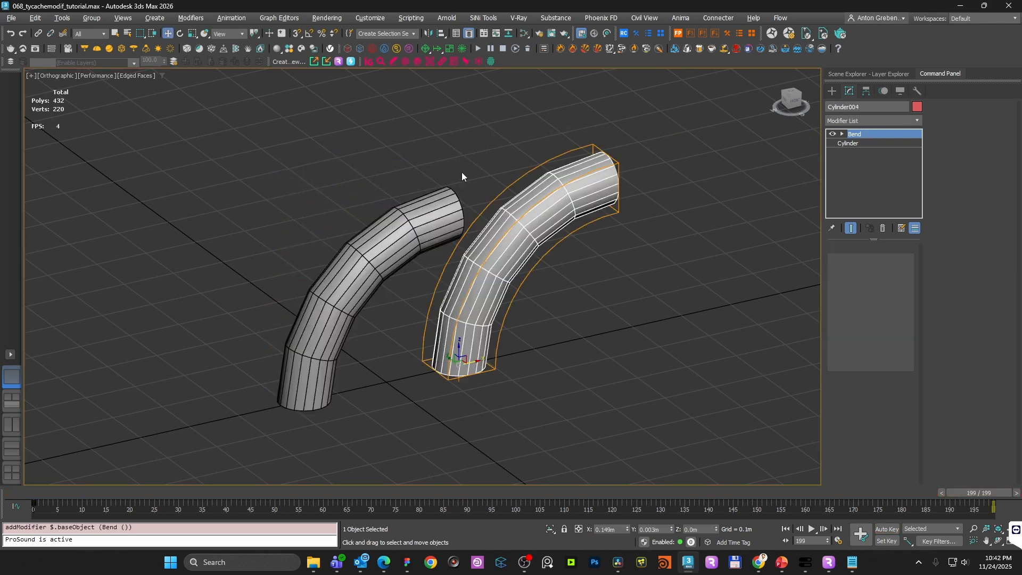
{"action": "left_click_drag", "start_coordinate": [37, 494], "coordinate": [994, 500]}
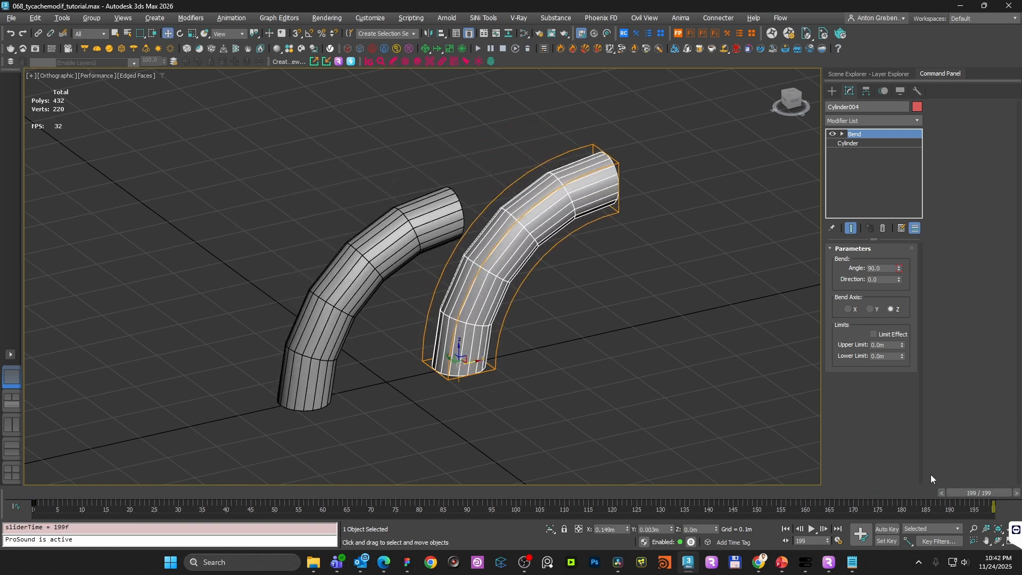
{"action": "left_click", "coordinate": [379, 293]}
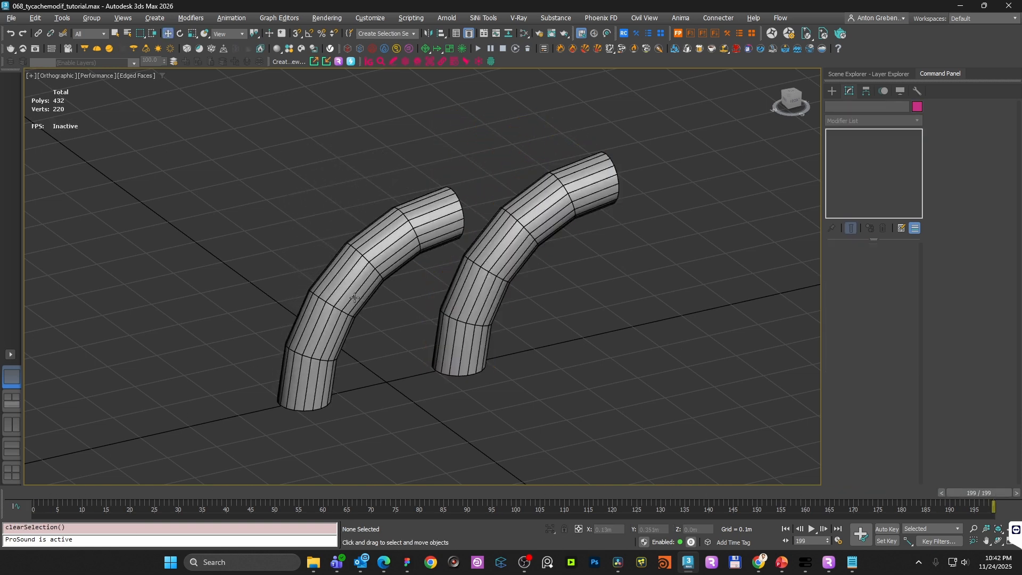
- Add a tyCache modifier above Bend on the first cylinder
{"action": "left_click", "coordinate": [355, 298]}
{"action": "left_click", "coordinate": [850, 91]}
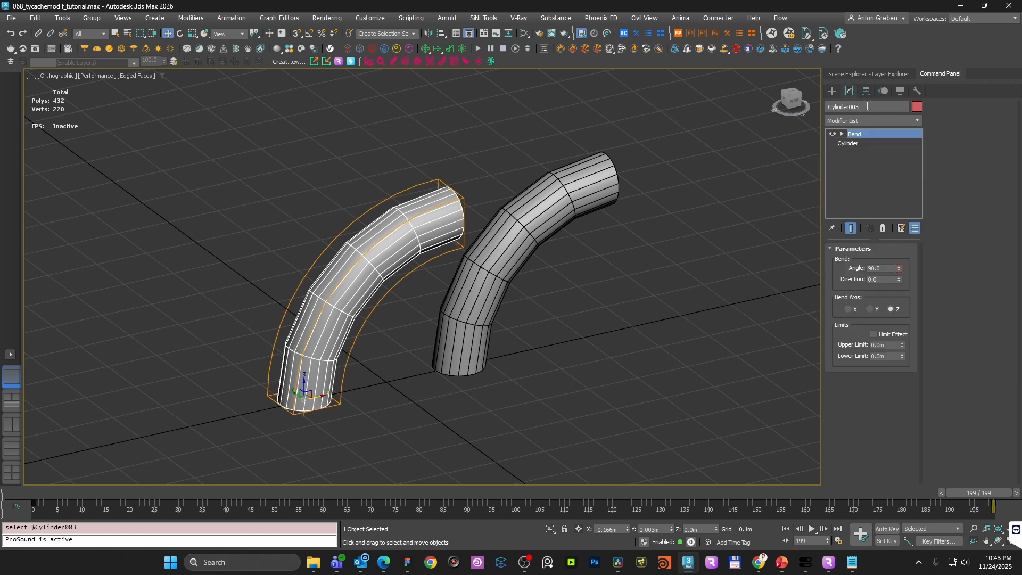
{"action": "left_click", "coordinate": [872, 121]}
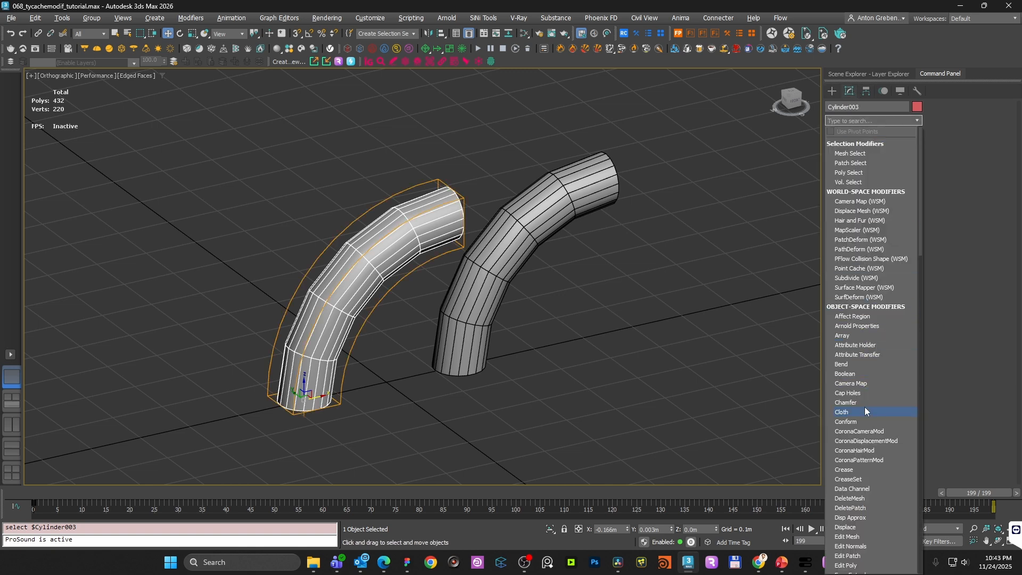
{"action": "scroll", "coordinate": [864, 407], "scroll_direction": "down", "scroll_amount": 8}
{"action": "type", "text": "t"}
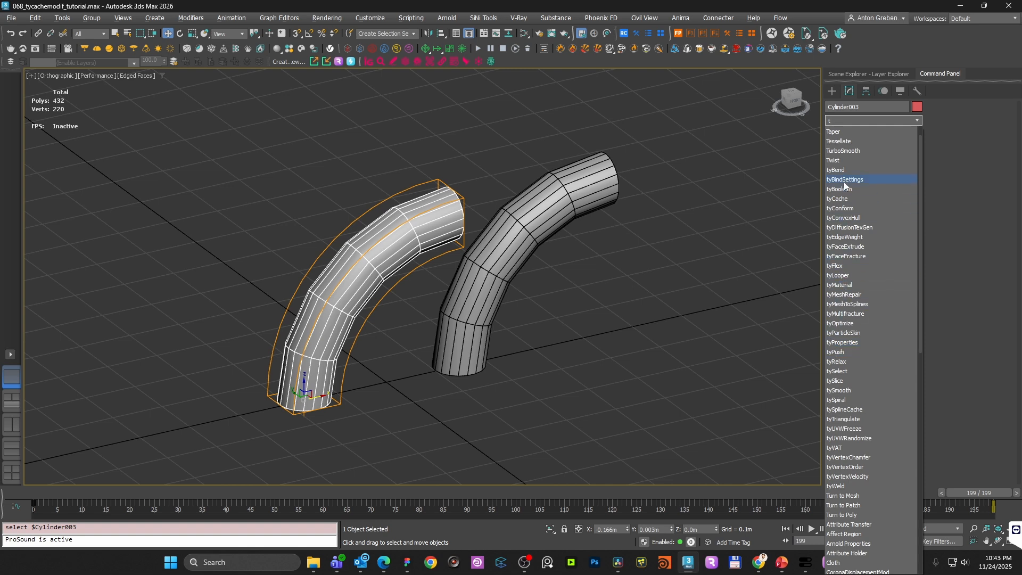
{"action": "left_click", "coordinate": [841, 199]}
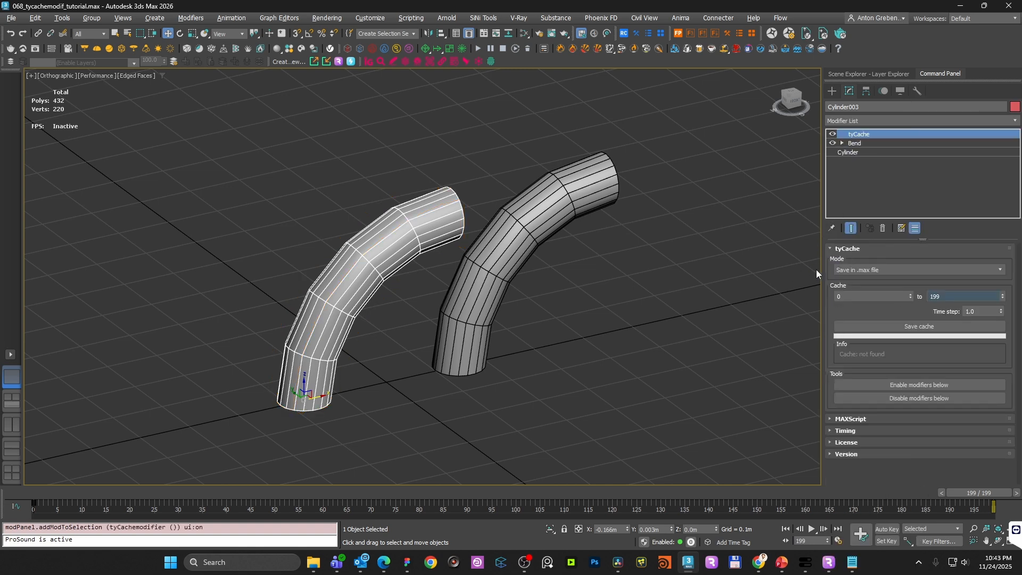
- Save the first cylinder's tyCache for frames 0 to 199, disable the modifiers below it, and scrub the playback back to frame 0
{"action": "left_click", "coordinate": [920, 327]}
{"action": "left_click_drag", "start_coordinate": [979, 493], "coordinate": [394, 493]}
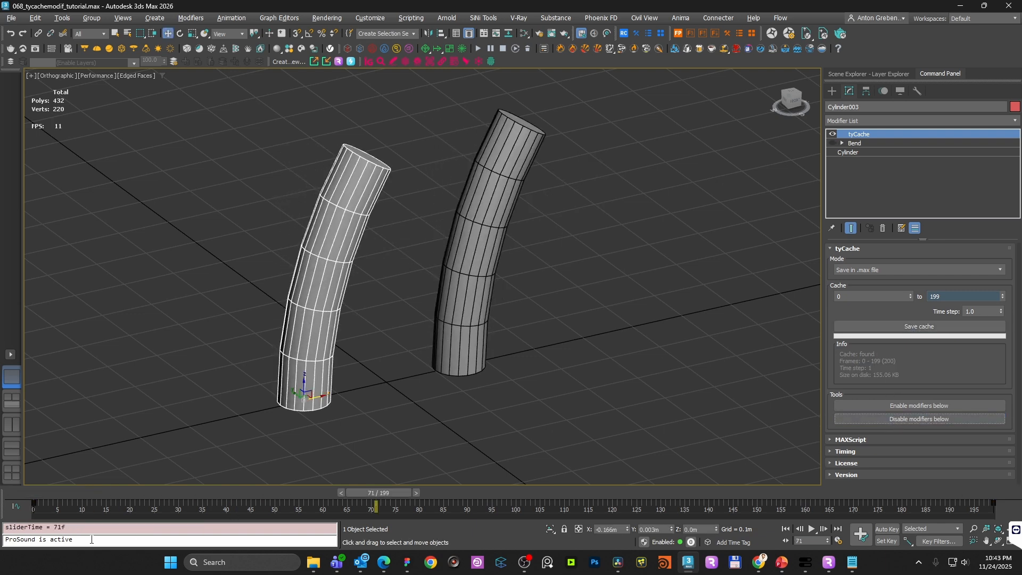
{"action": "mouse_move", "coordinate": [30, 495]}
{"action": "left_mouse_down"}
{"action": "mouse_move", "coordinate": [916, 496]}
{"action": "mouse_move", "coordinate": [560, 433]}
{"action": "mouse_move", "coordinate": [180, 410]}
{"action": "mouse_move", "coordinate": [990, 495]}
{"action": "mouse_move", "coordinate": [33, 495]}
{"action": "left_mouse_up"}
{"action": "key", "text": "w"}
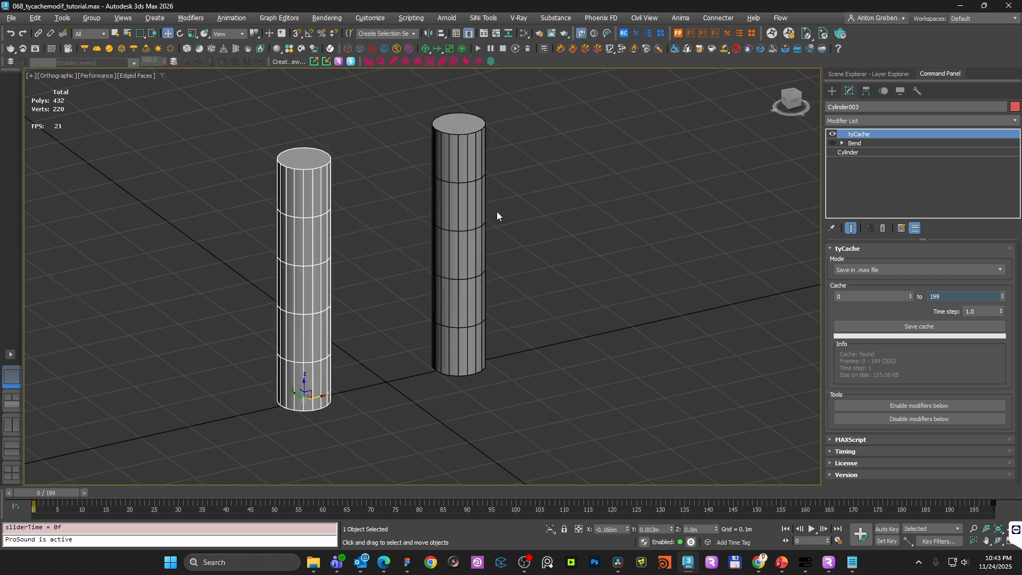
- Add a Point Cache modifier above Bend on the second cylinder
{"action": "left_click", "coordinate": [482, 220]}
{"action": "key", "text": "z"}
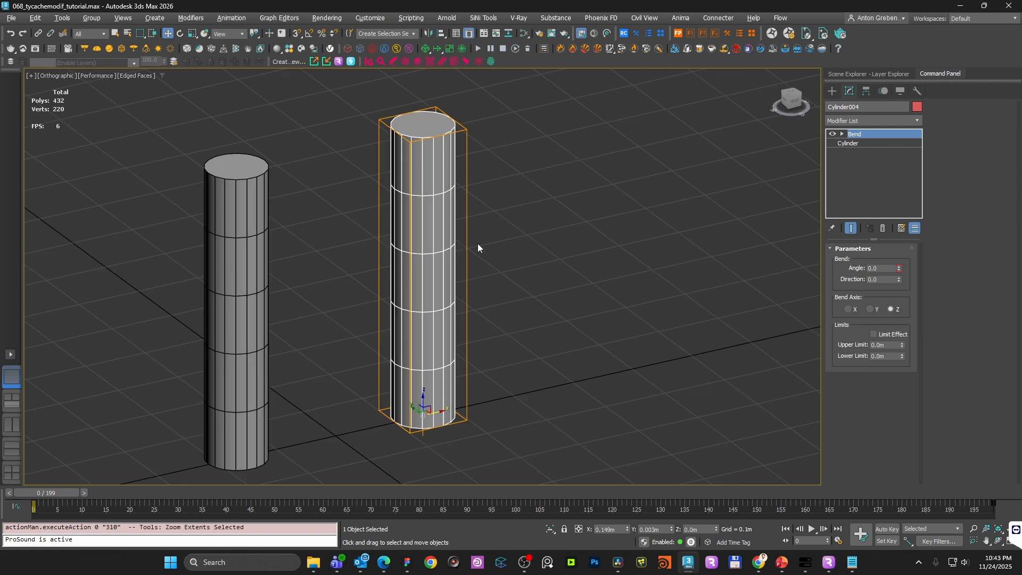
{"action": "middle_click_drag", "start_coordinate": [445, 243], "coordinate": [536, 231]}
{"action": "type", "text": "xpo"}
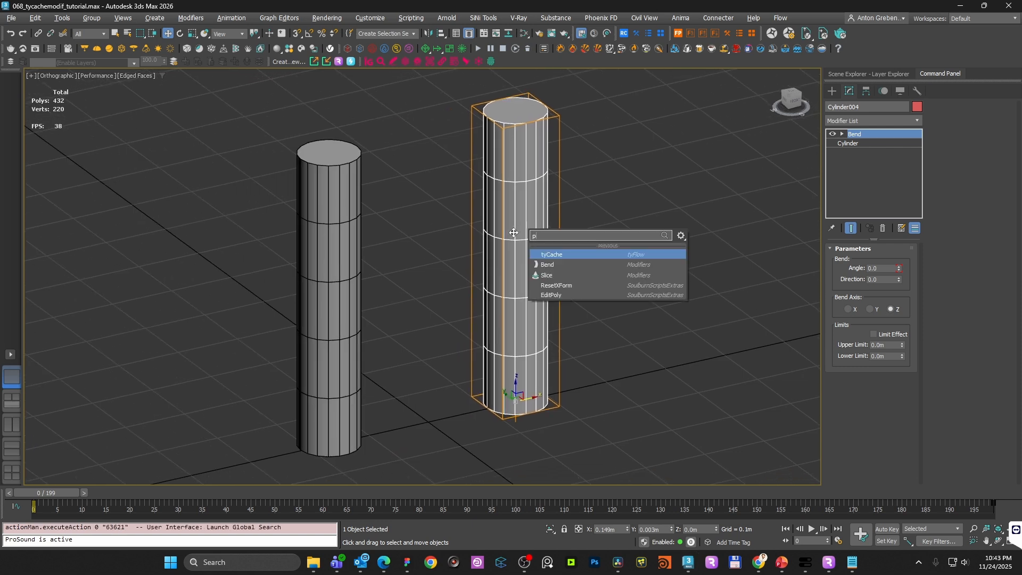
{"action": "type", "text": "i"}
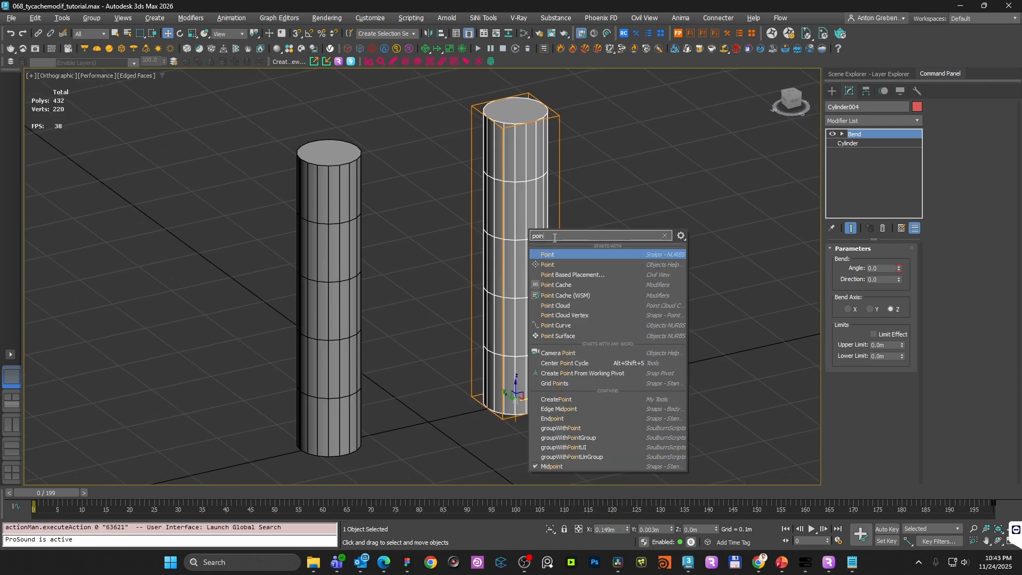
{"action": "left_click", "coordinate": [580, 285]}
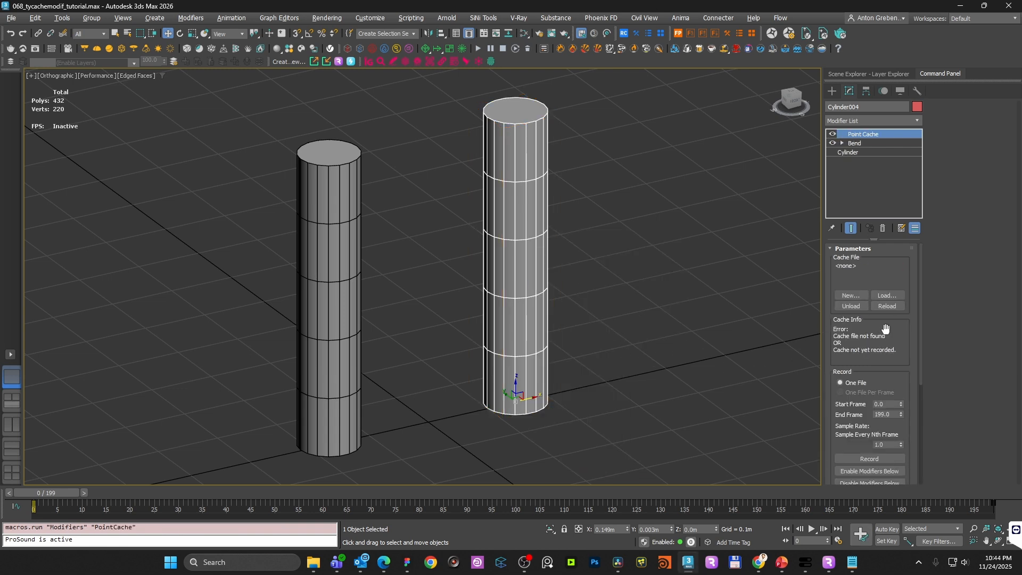
- Create the Point Cache file Cylinder004.xml in the _pc folder for the second cylinder
{"action": "left_click", "coordinate": [851, 296]}
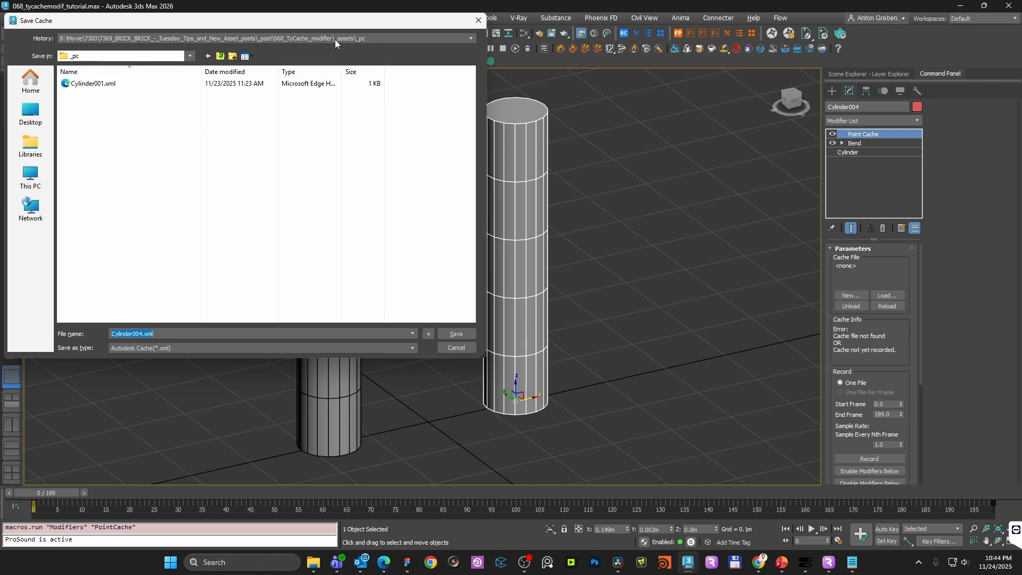
{"action": "left_click", "coordinate": [141, 335]}
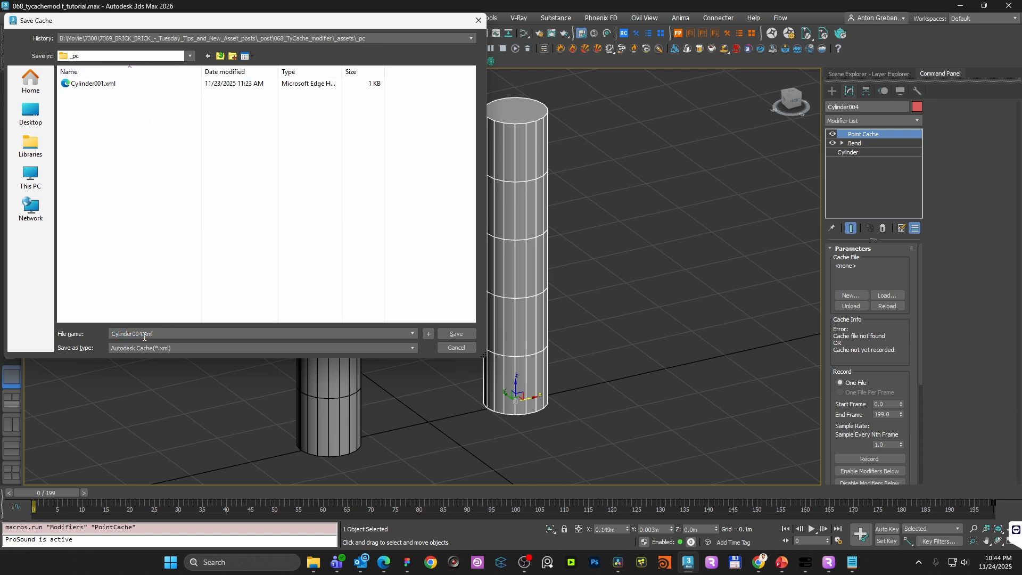
{"action": "left_click", "coordinate": [456, 334]}
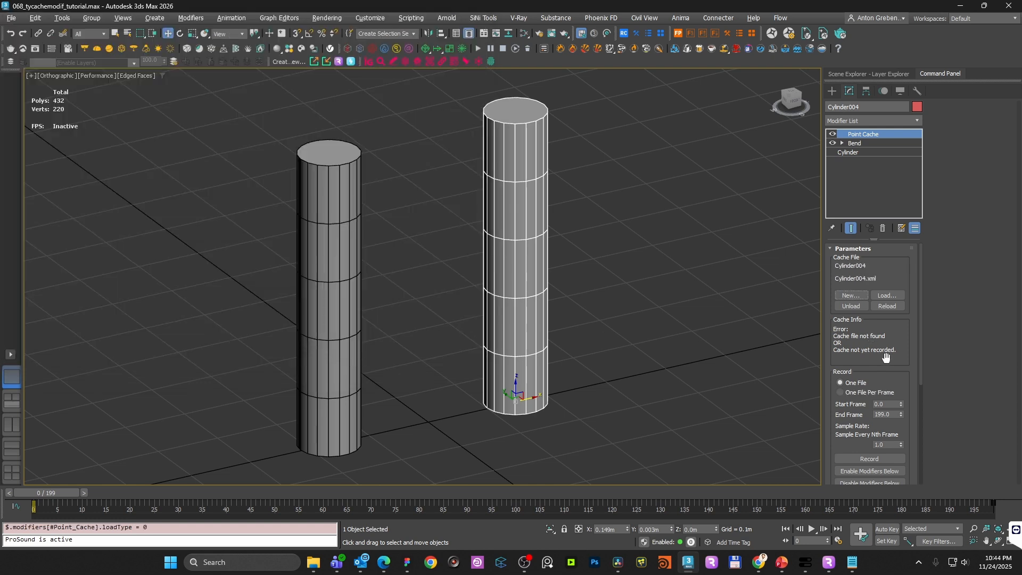
- Record the second cylinder's Point Cache, disable the modifiers below it, and scrub the timeline to check the playback
{"action": "left_click", "coordinate": [873, 459]}
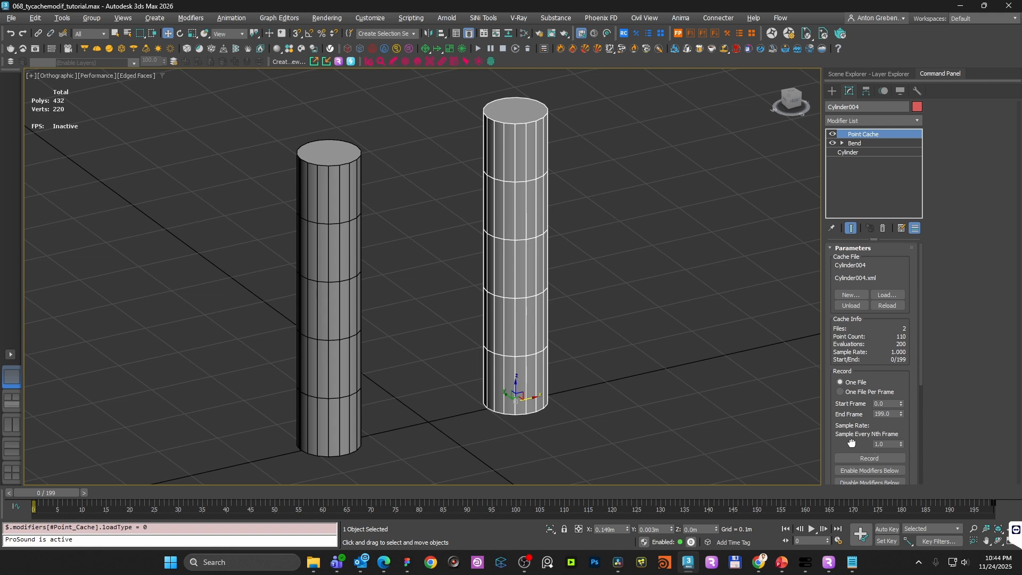
{"action": "scroll", "coordinate": [852, 443], "scroll_direction": "down", "scroll_amount": 2}
{"action": "left_click", "coordinate": [854, 446]}
{"action": "left_click_drag", "start_coordinate": [70, 493], "coordinate": [3, 445]}
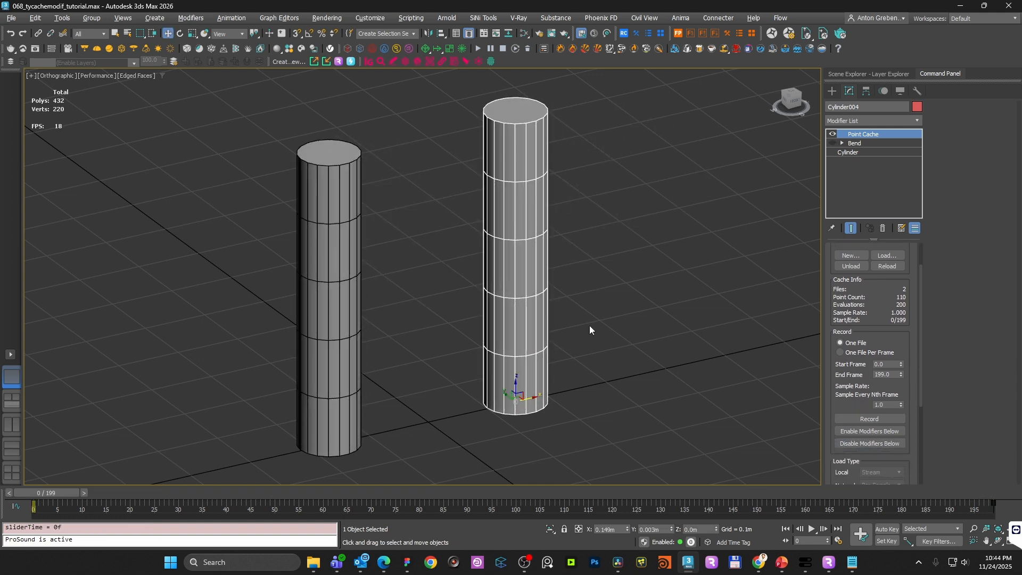
{"action": "left_click", "coordinate": [634, 322]}
- Add a Slice modifier between Bend and tyCache on the first cylinder
{"action": "left_click", "coordinate": [306, 295]}
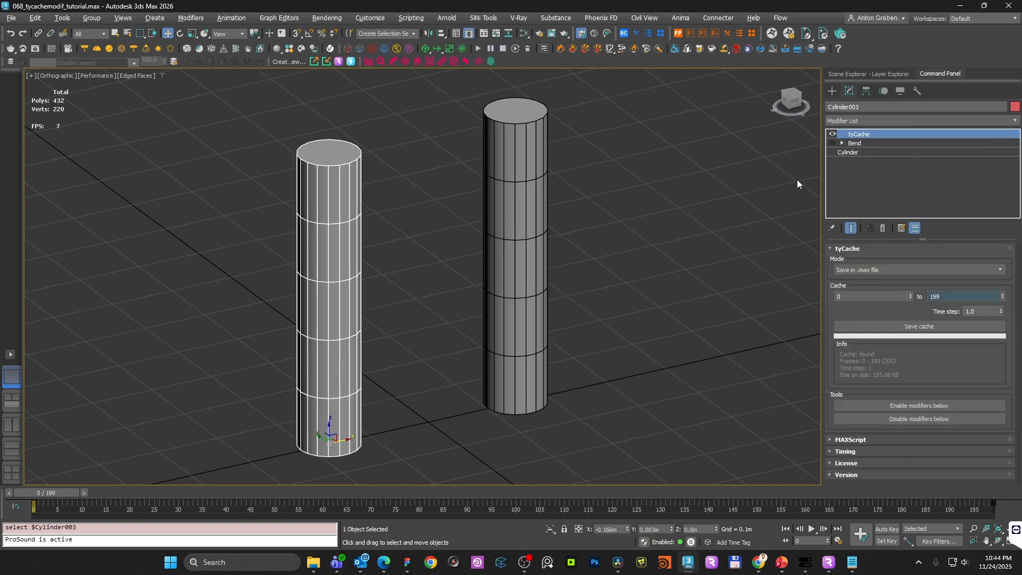
{"action": "left_click", "coordinate": [852, 144]}
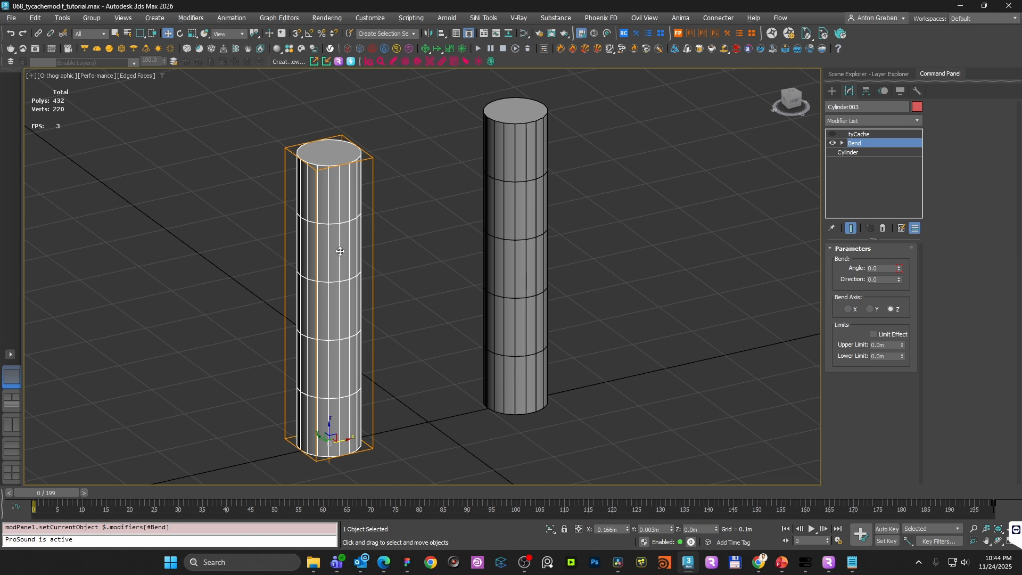
{"action": "type", "text": "xslice"}
{"action": "key", "text": "Return"}
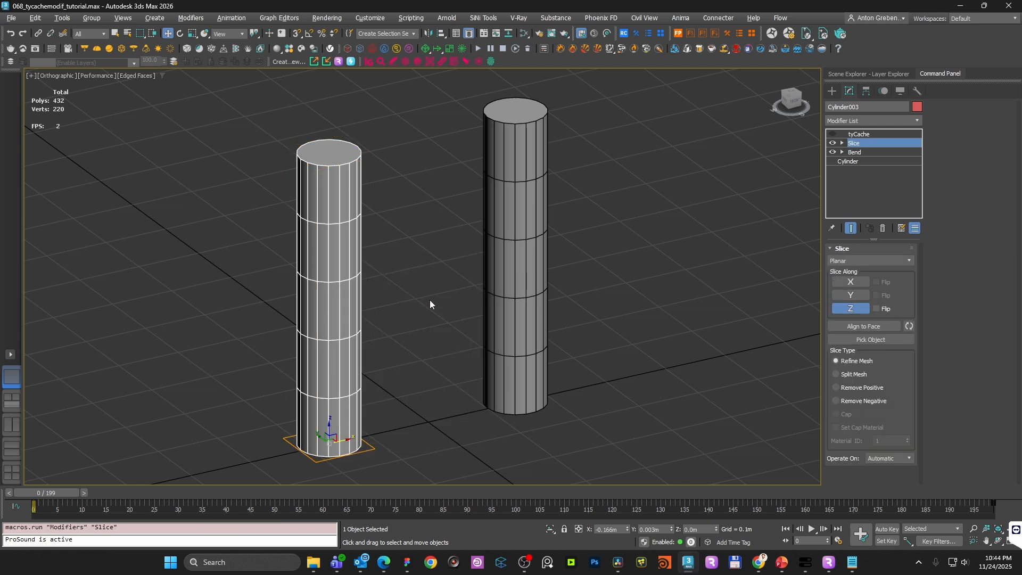
- With Auto Key on, animate the slice plane upward along Z to about 0.413 m at frame 199
{"action": "key", "text": "1"}
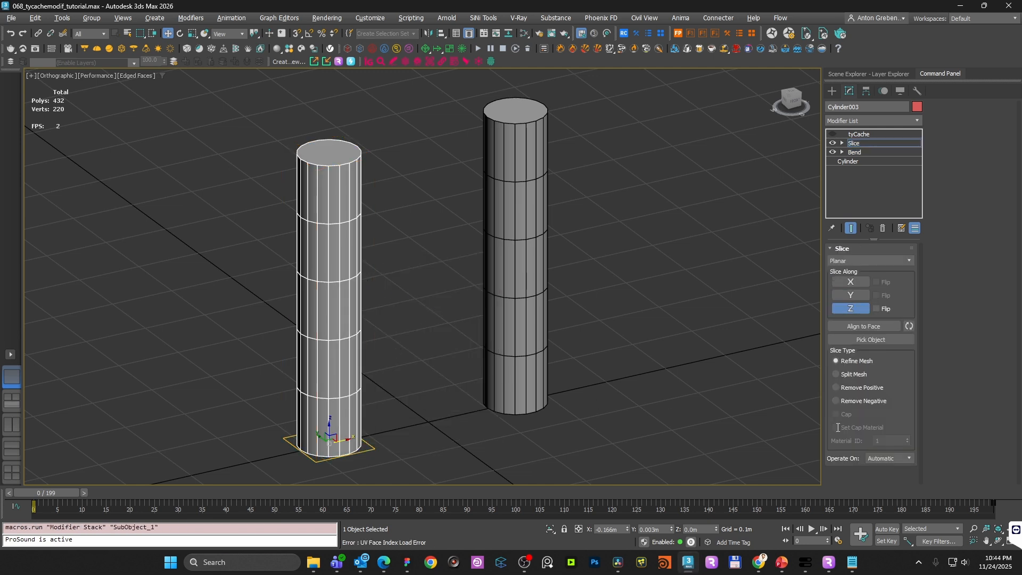
{"action": "key", "text": "n"}
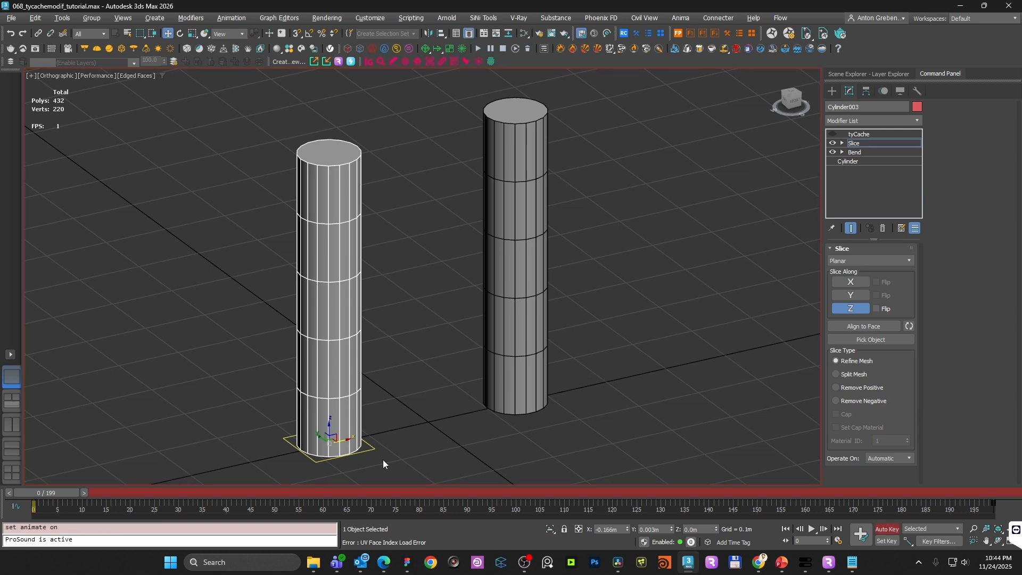
{"action": "key", "text": "End"}
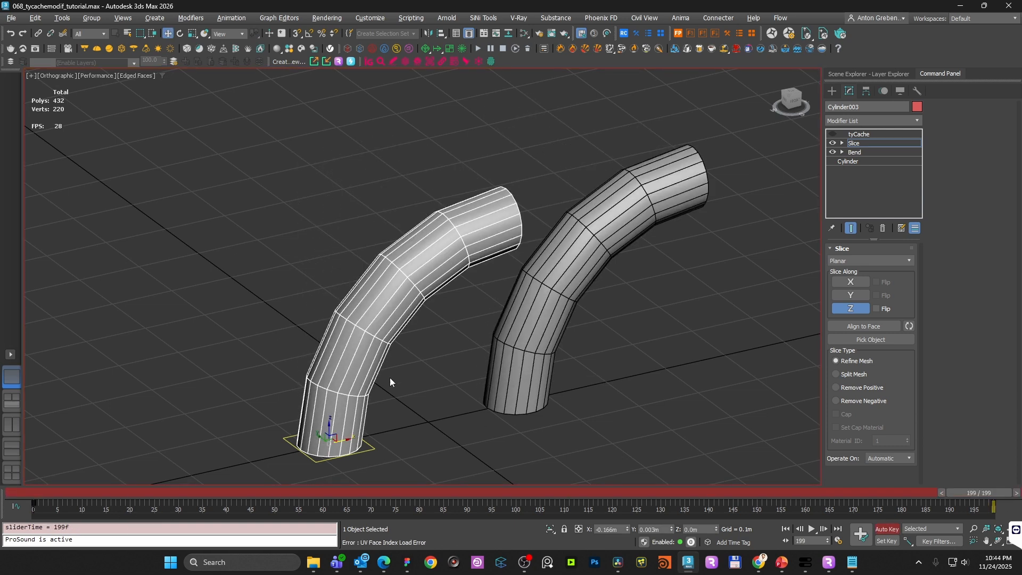
{"action": "left_click_drag", "start_coordinate": [330, 429], "coordinate": [342, 167]}
- Set the slice type to Remove Negative, turn off Auto Key, and scrub the slicing animation back to frame 0
{"action": "left_click", "coordinate": [867, 387]}
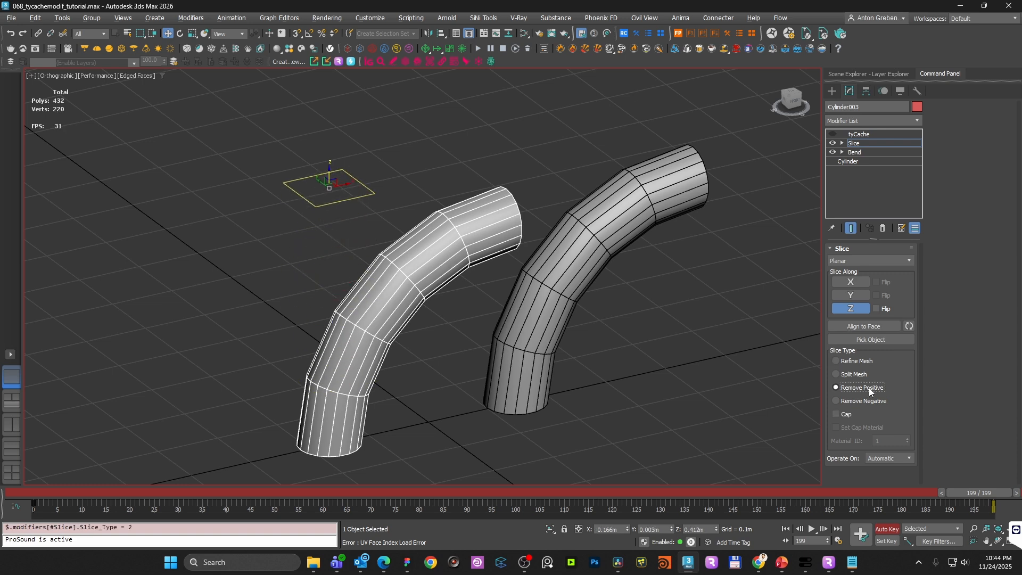
{"action": "left_click", "coordinate": [860, 401]}
{"action": "left_click", "coordinate": [888, 528]}
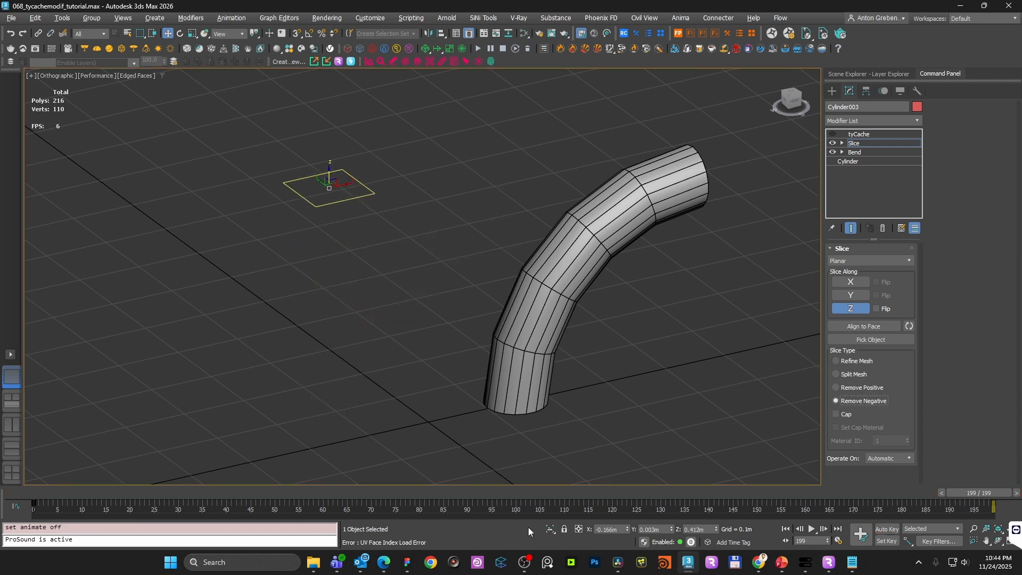
{"action": "left_click_drag", "start_coordinate": [973, 491], "coordinate": [30, 492]}
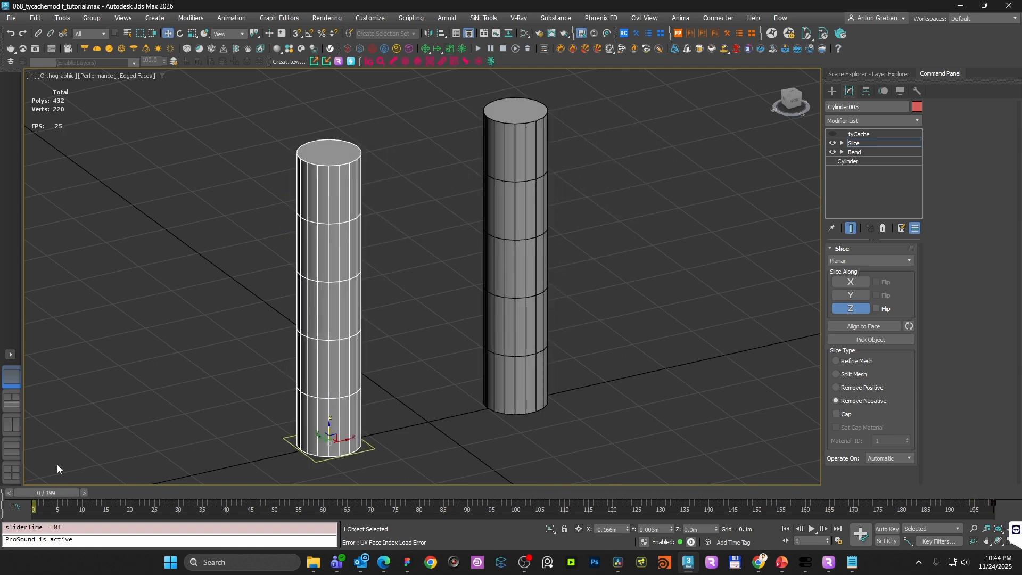
- Save the first cylinder's tyCache again with Slice included, disable the modifiers below it, and scrub through the cached result
{"action": "mouse_move", "coordinate": [856, 150]}
{"action": "left_mouse_down"}
{"action": "mouse_move", "coordinate": [850, 165]}
{"action": "mouse_move", "coordinate": [870, 156]}
{"action": "left_mouse_up"}
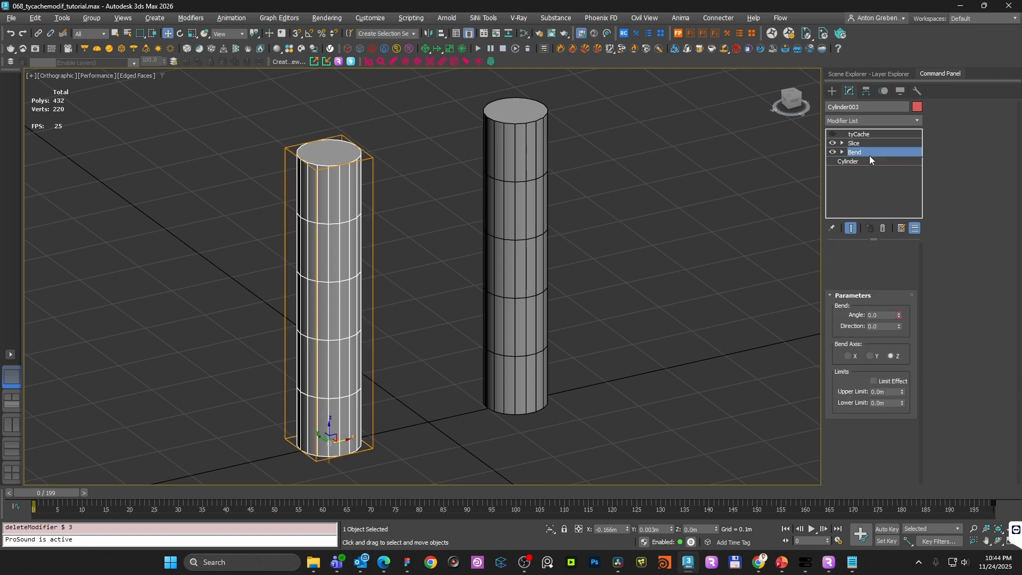
{"action": "left_click", "coordinate": [853, 144]}
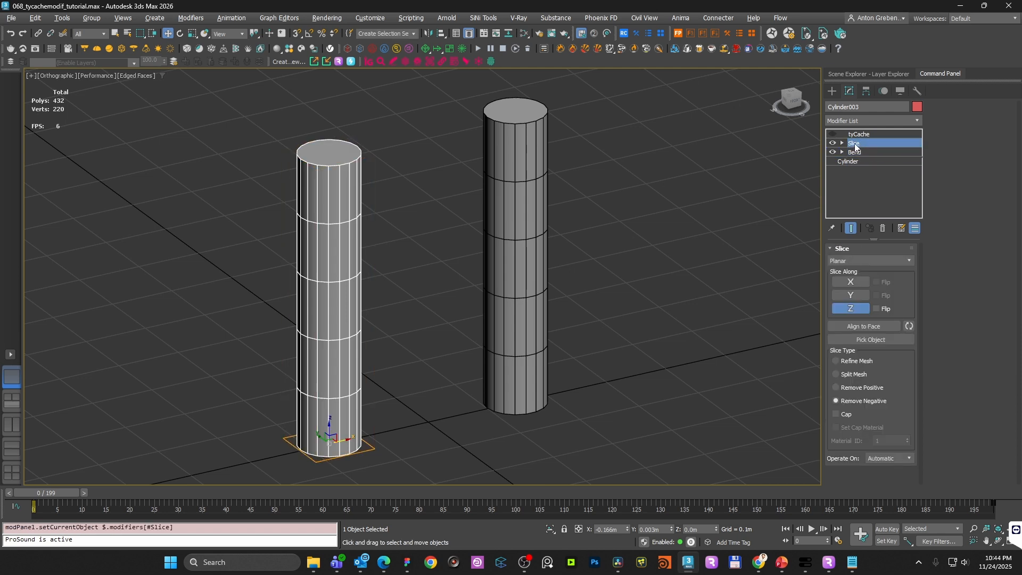
{"action": "left_click", "coordinate": [837, 137]}
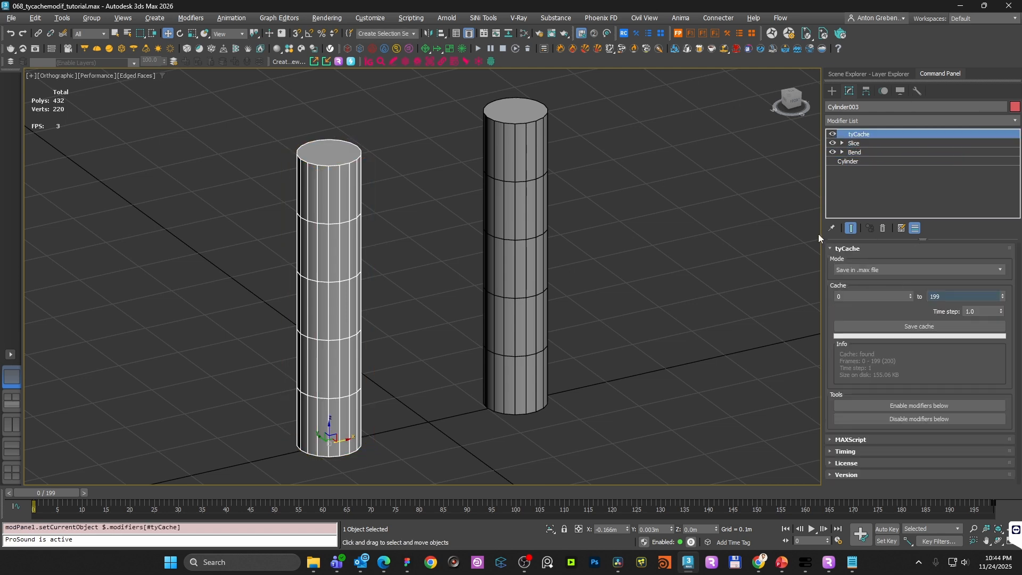
{"action": "left_click", "coordinate": [889, 326]}
{"action": "left_click", "coordinate": [906, 423]}
{"action": "left_click_drag", "start_coordinate": [62, 493], "coordinate": [665, 468]}
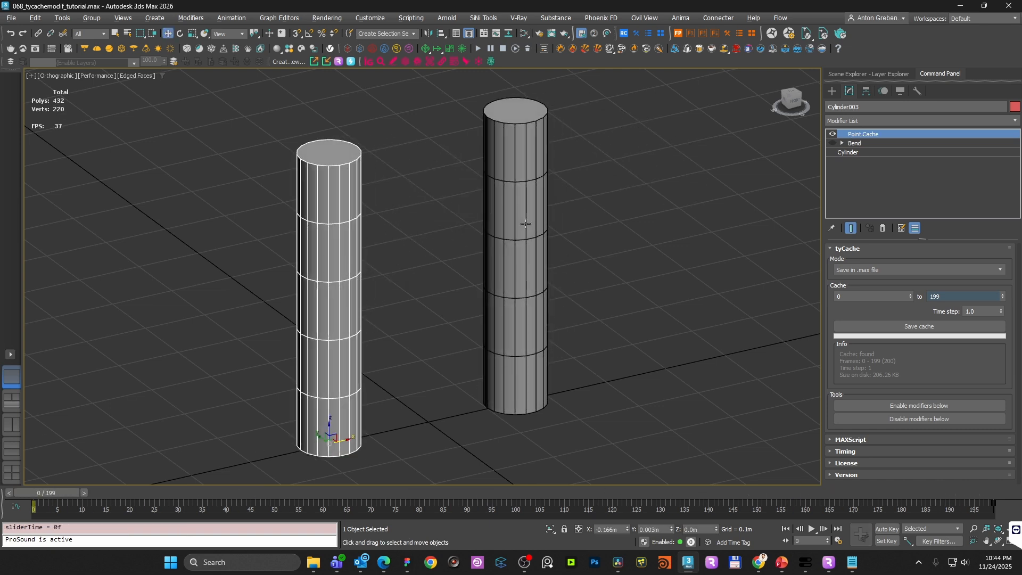
- Copy the Slice modifier from the first cylinder to the second and place it between Bend and Point Cache
{"action": "left_click", "coordinate": [870, 143]}
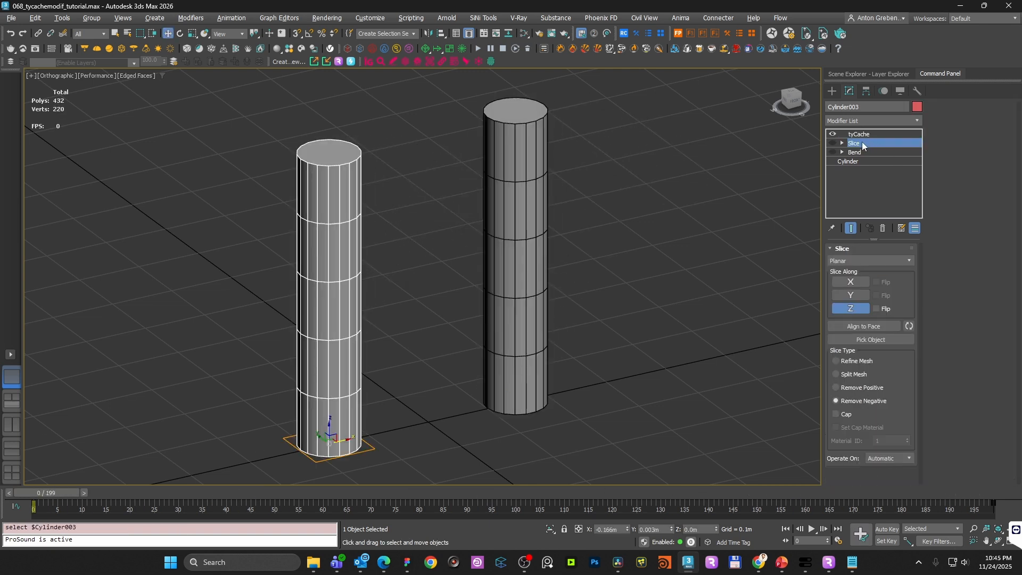
{"action": "left_click_drag", "start_coordinate": [861, 142], "coordinate": [527, 145]}
{"action": "left_click", "coordinate": [527, 139]}
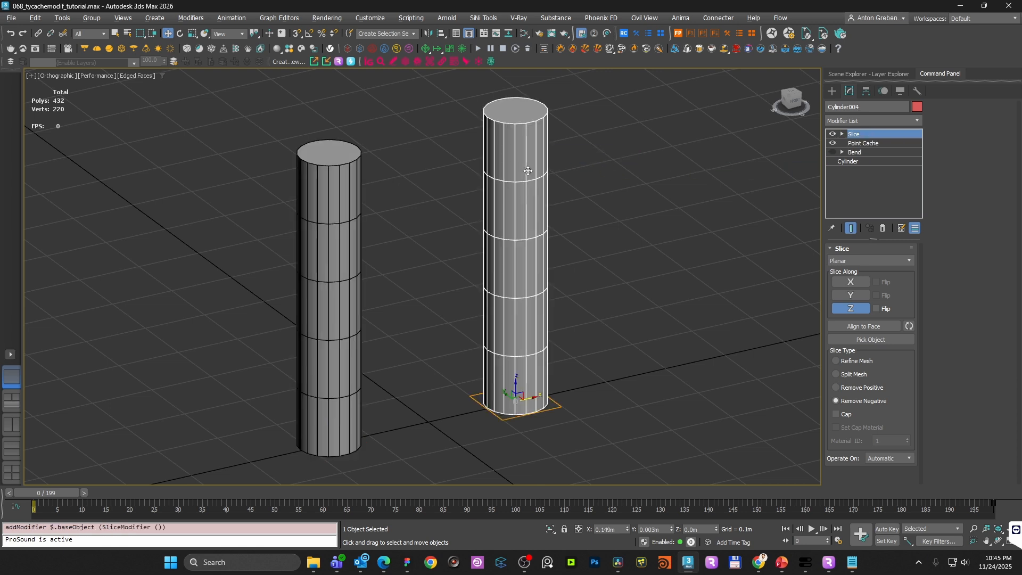
{"action": "left_click_drag", "start_coordinate": [858, 134], "coordinate": [854, 164]}
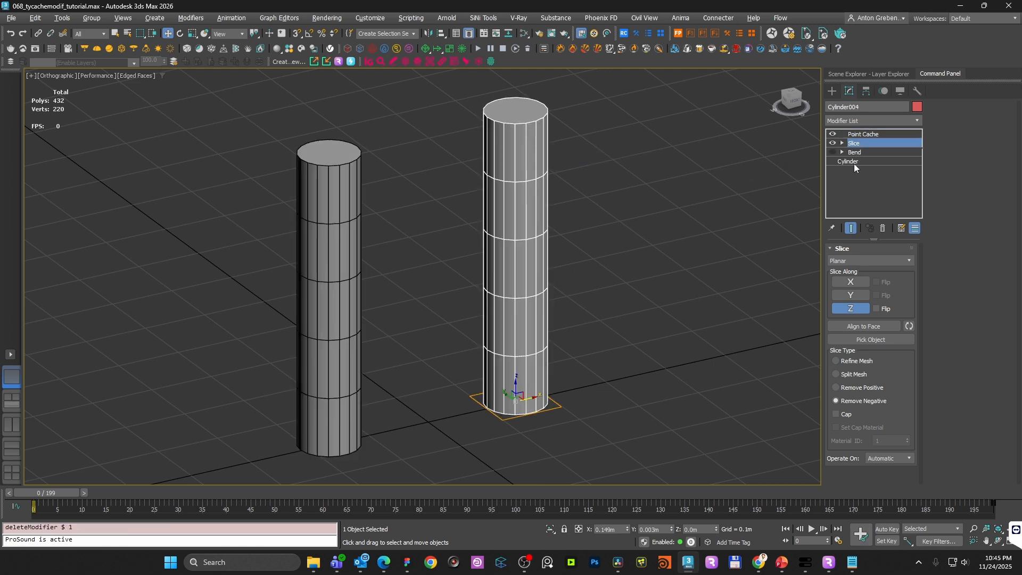
- Record the second cylinder's Point Cache with Slice included and scrub the animation to frame 123
{"action": "left_click", "coordinate": [862, 134]}
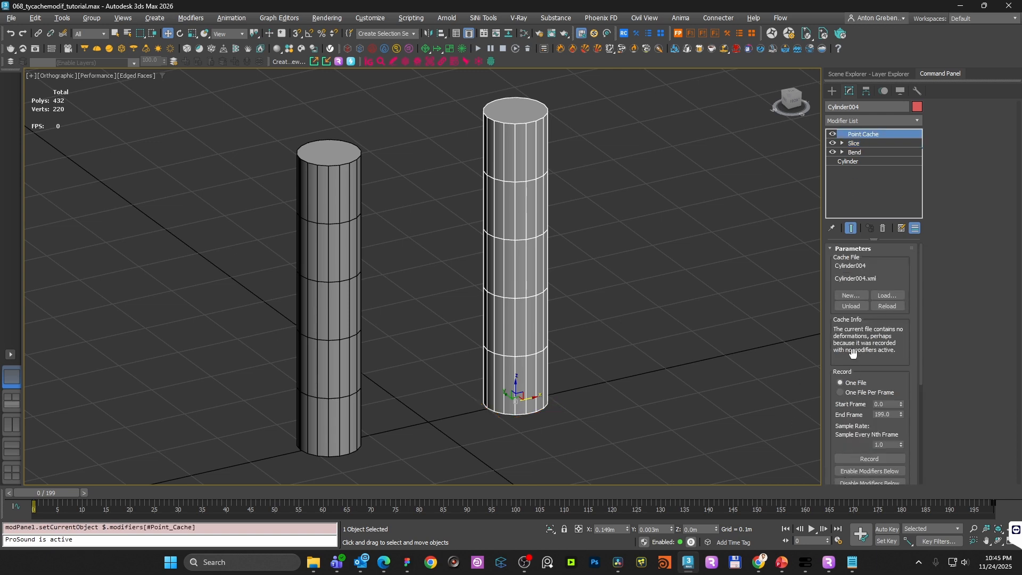
{"action": "left_click_drag", "start_coordinate": [853, 353], "coordinate": [856, 308]}
{"action": "left_click", "coordinate": [852, 414]}
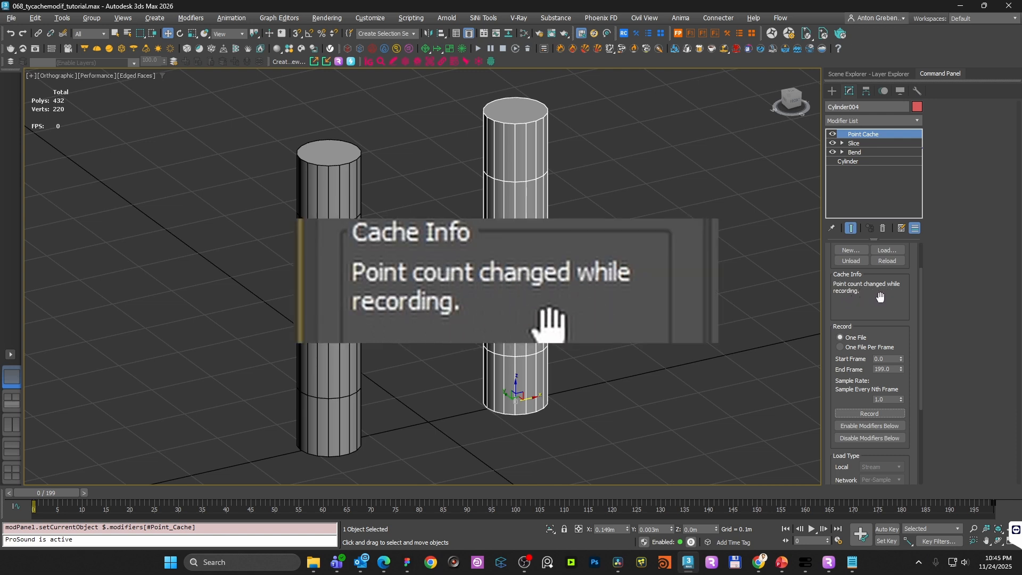
{"action": "left_click_drag", "start_coordinate": [70, 493], "coordinate": [622, 492]}
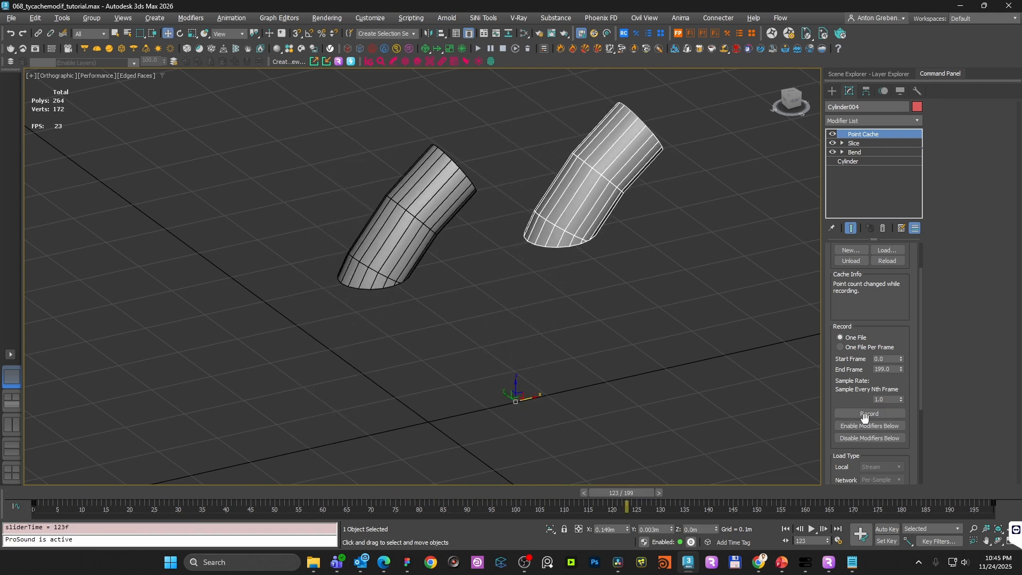
- Disable the modifiers below Point Cache, scrub the second cylinder back to frame 0, and deselect it
{"action": "left_click", "coordinate": [869, 438]}
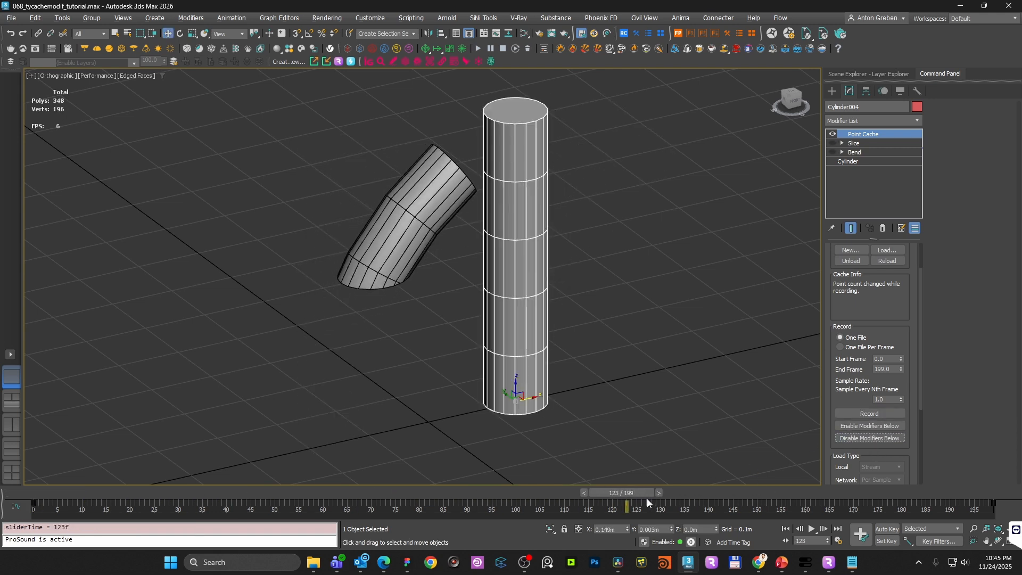
{"action": "left_click", "coordinate": [726, 496]}
{"action": "left_click_drag", "start_coordinate": [725, 493], "coordinate": [31, 494]}
{"action": "key", "text": "w"}
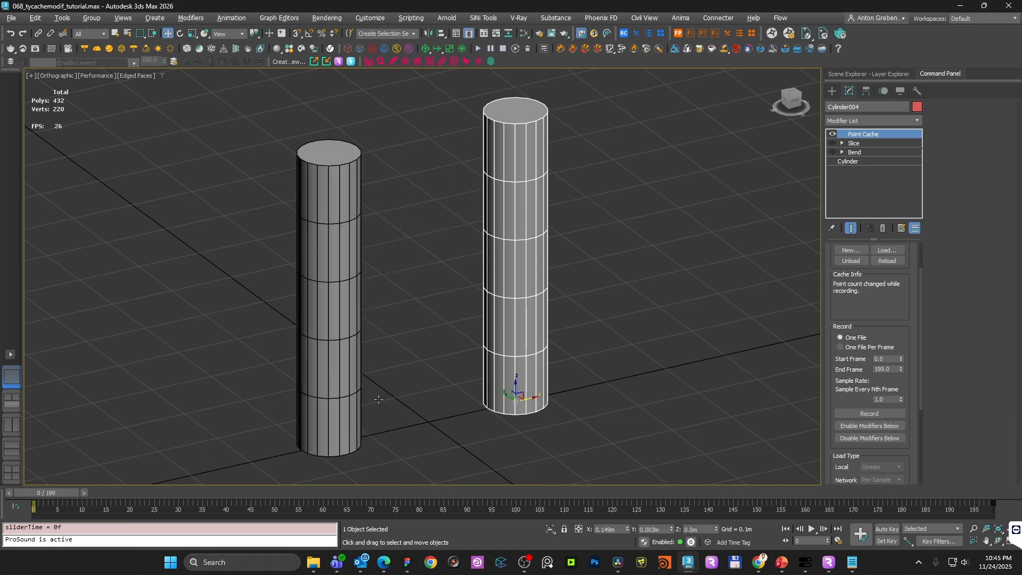
{"action": "left_click", "coordinate": [619, 308]}
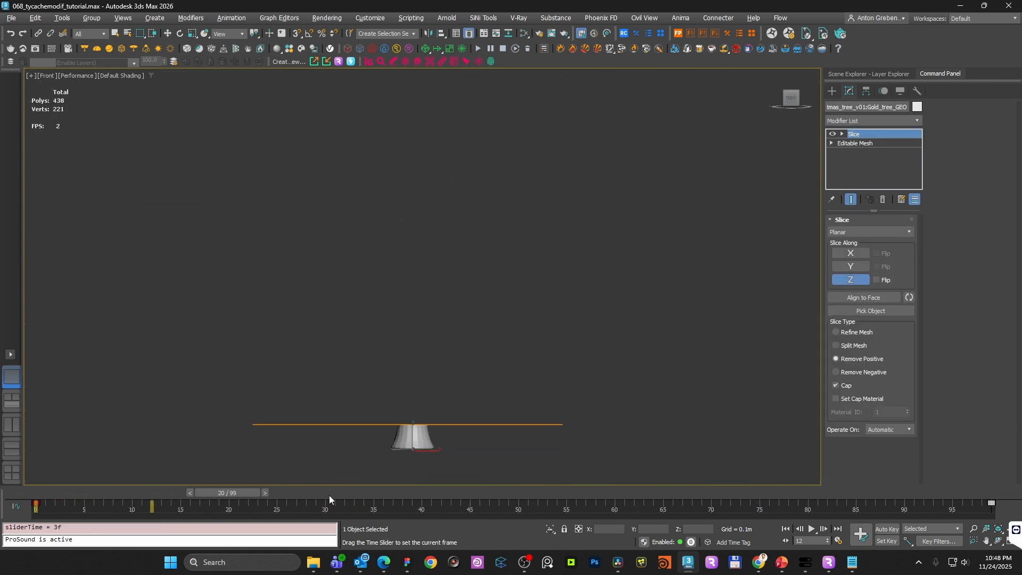
- Scrub the tree's slice animation to frame 99 and add a tyCache modifier above Slice
{"action": "left_click_drag", "start_coordinate": [329, 495], "coordinate": [990, 494]}
{"action": "left_click", "coordinate": [917, 120]}
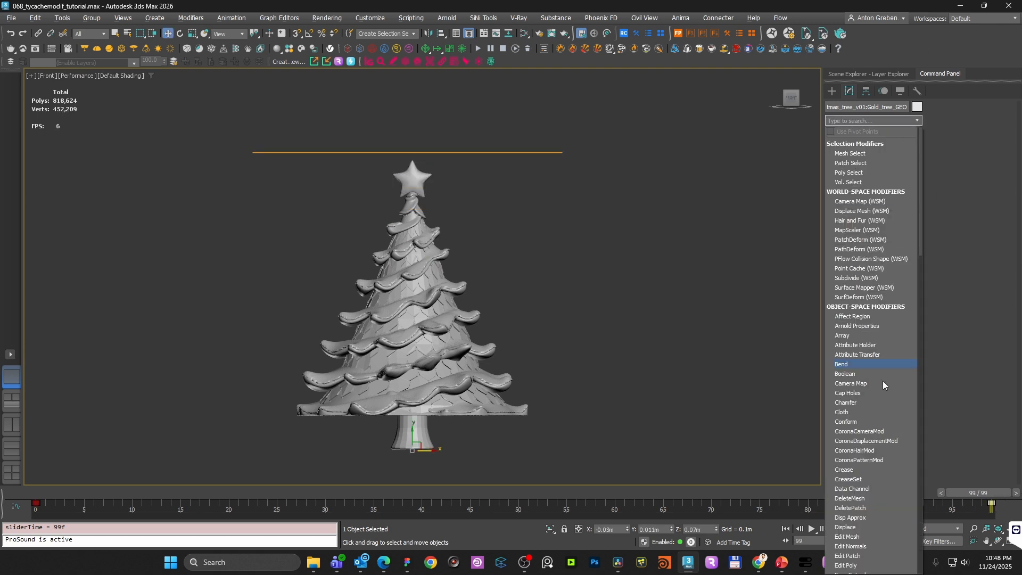
{"action": "scroll", "coordinate": [880, 410], "scroll_direction": "down", "scroll_amount": 5}
{"action": "scroll", "coordinate": [880, 413], "scroll_direction": "down", "scroll_amount": 15}
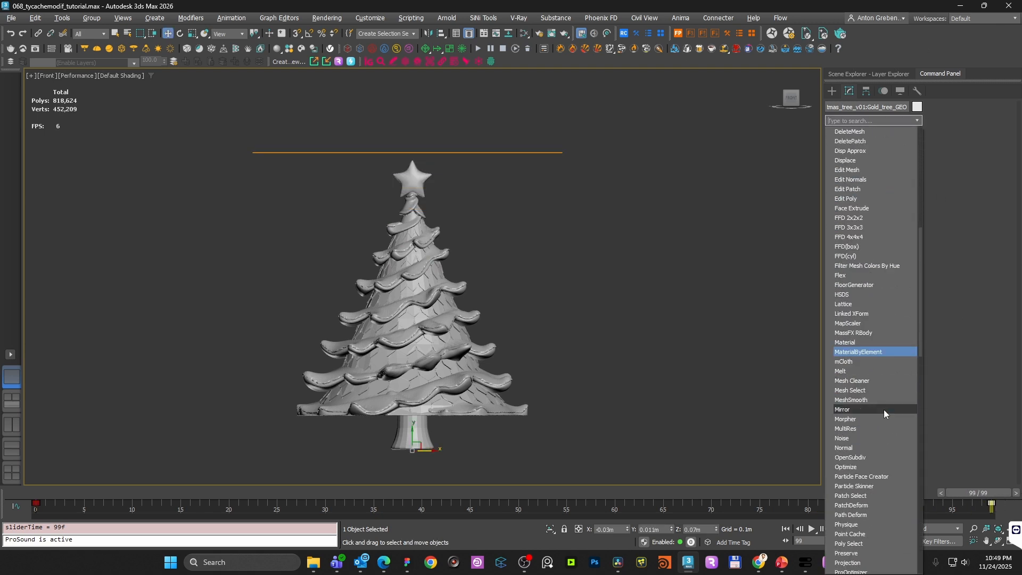
{"action": "scroll", "coordinate": [884, 410], "scroll_direction": "down", "scroll_amount": 5}
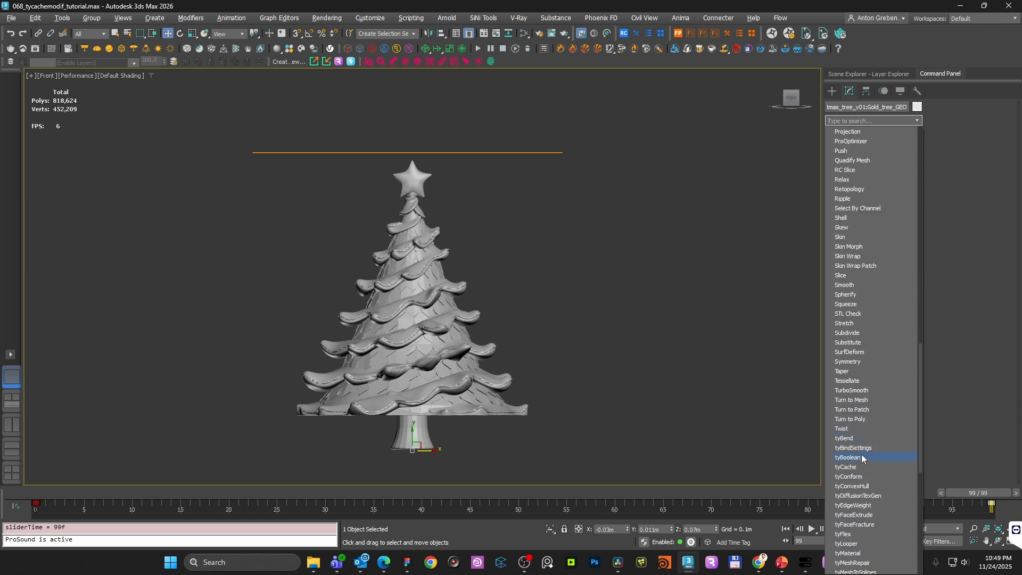
{"action": "left_click", "coordinate": [858, 468]}
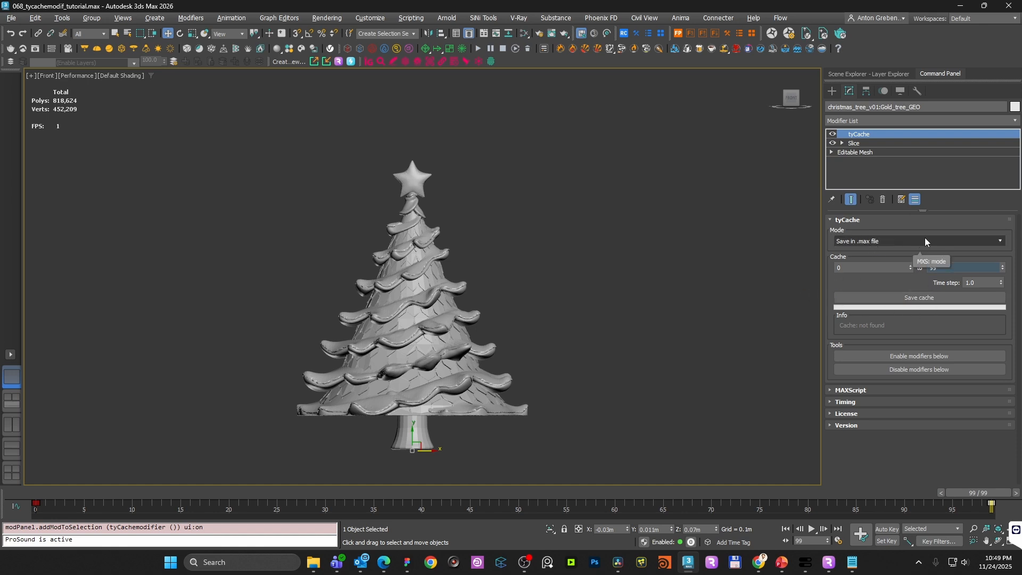
- Save the tree's cache for frames 0 to 99 in the .max file, disable the modifiers below, and play it from frame 0
{"action": "left_click", "coordinate": [906, 298]}
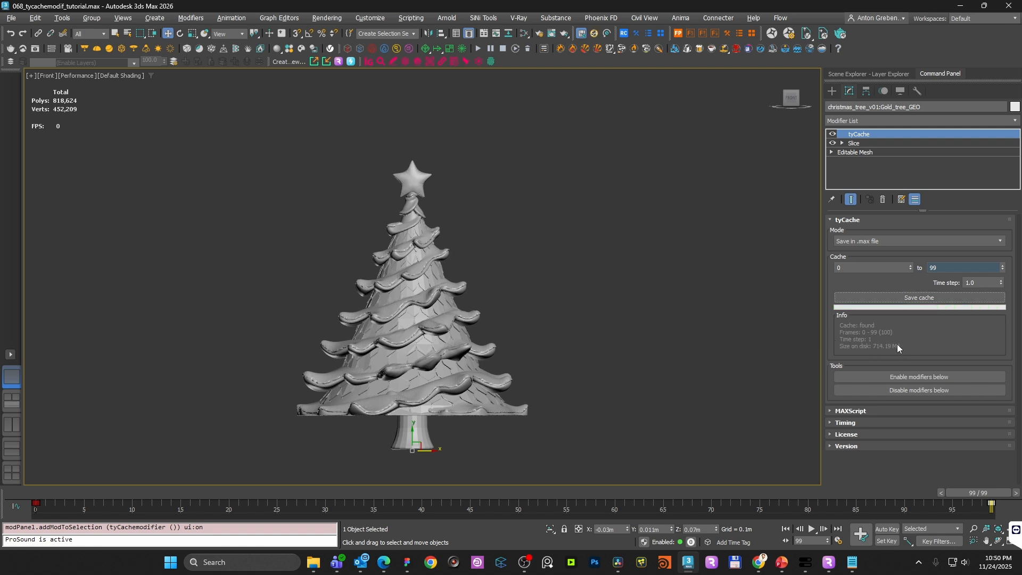
{"action": "left_click", "coordinate": [884, 391]}
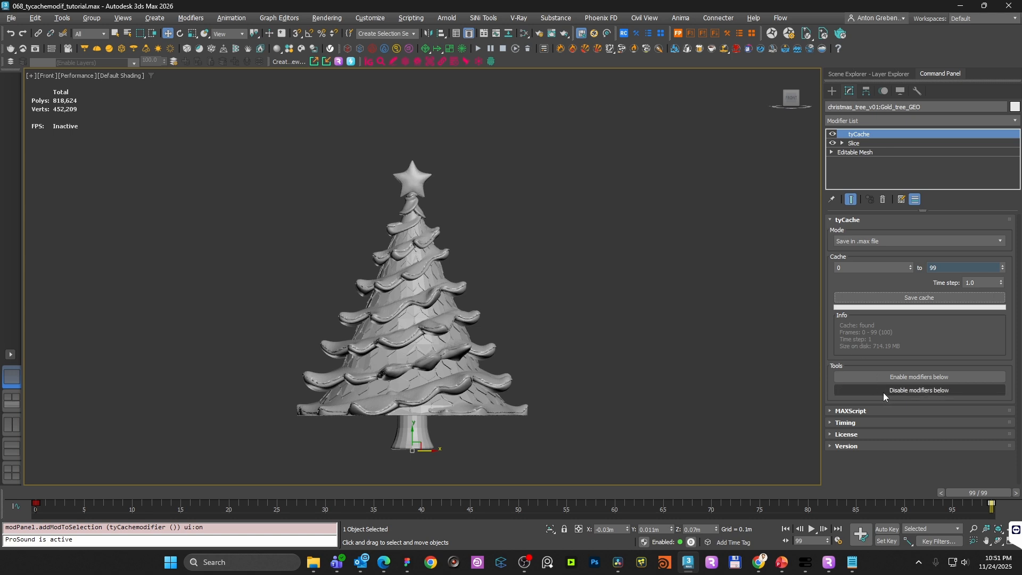
{"action": "left_click", "coordinate": [33, 494]}
{"action": "left_click", "coordinate": [812, 529]}
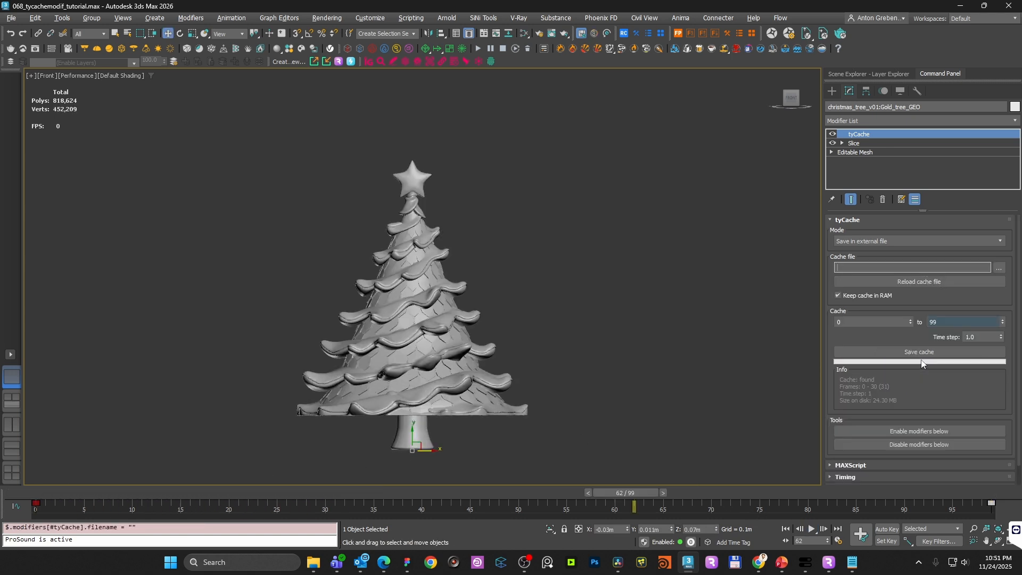
- From frame 0 with Slice enabled, save the tree's cache for frames 0 to 99 to an external file in the _pc folder
{"action": "left_click", "coordinate": [836, 431]}
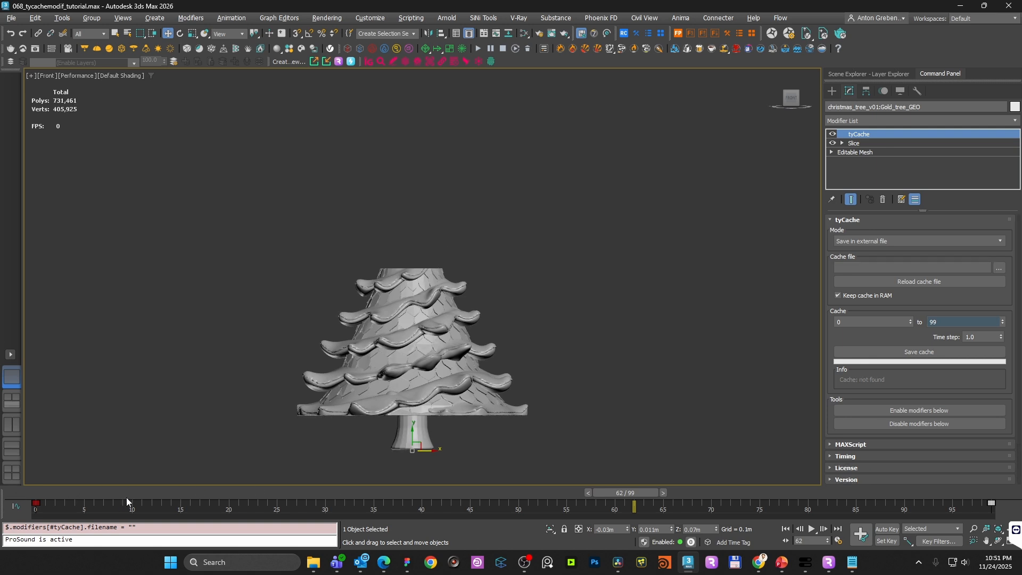
{"action": "left_click", "coordinate": [31, 495]}
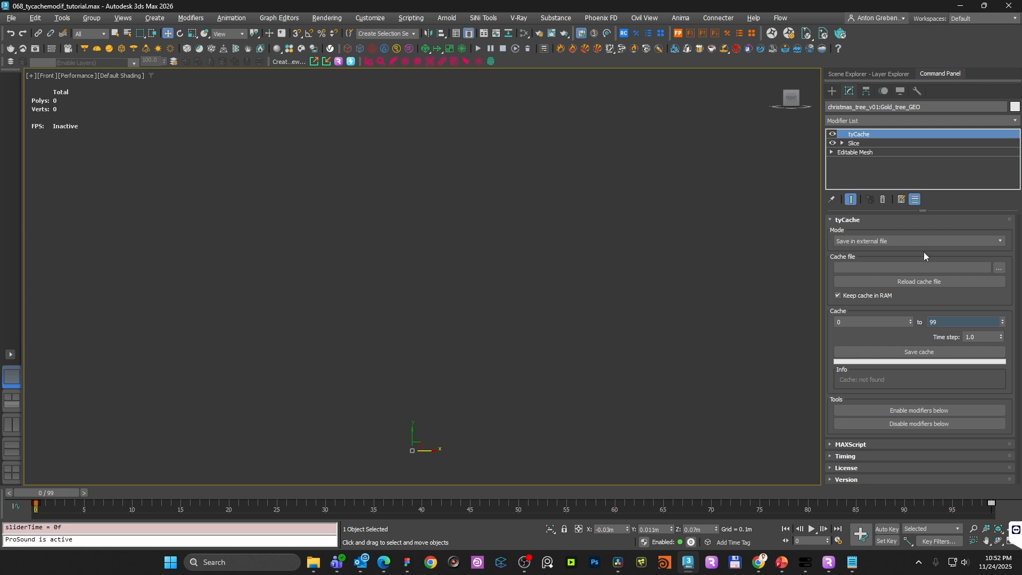
{"action": "left_click", "coordinate": [1000, 268]}
{"action": "left_click", "coordinate": [990, 272]}
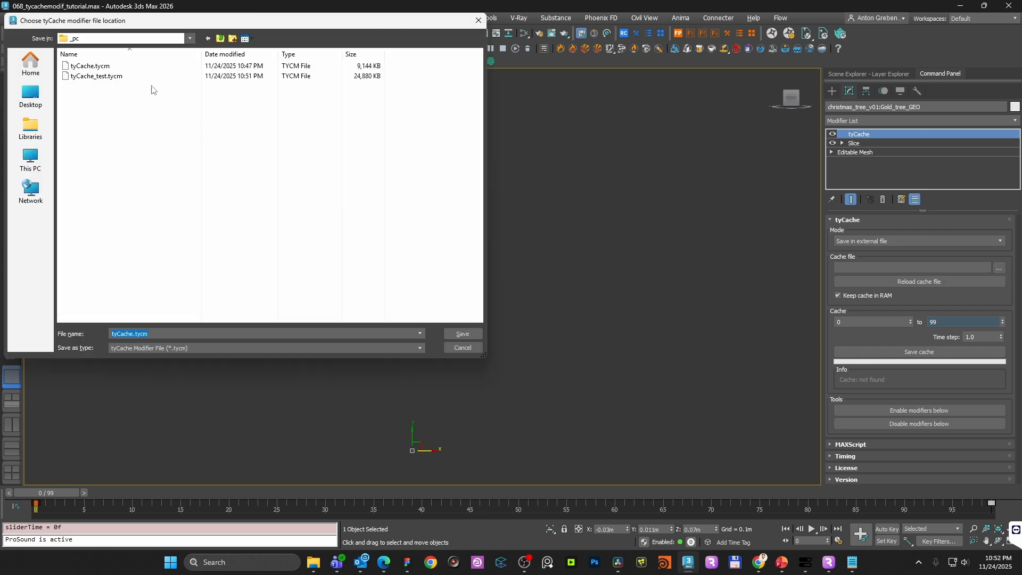
{"action": "key", "text": "Escape"}
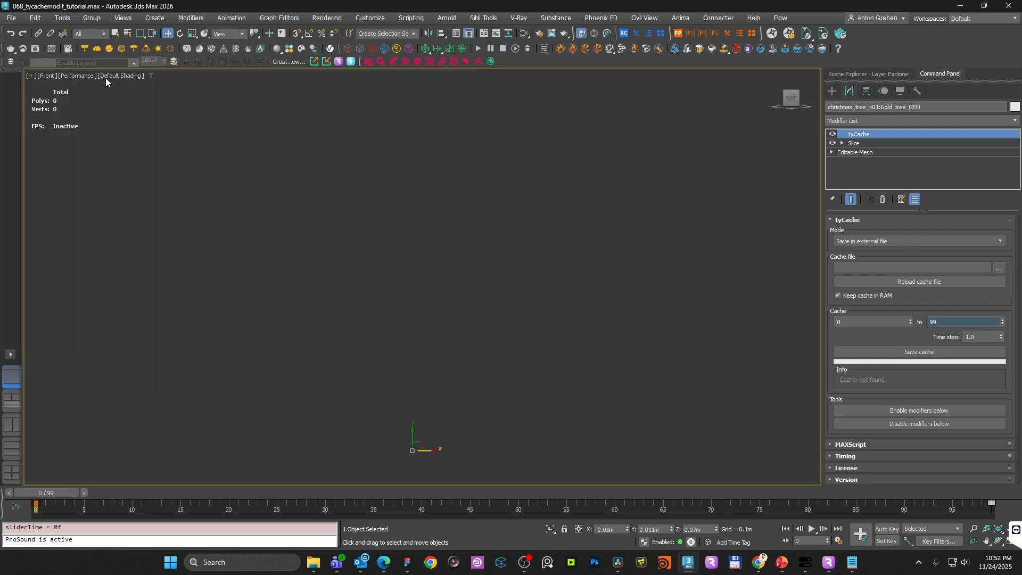
{"action": "left_click", "coordinate": [913, 352]}
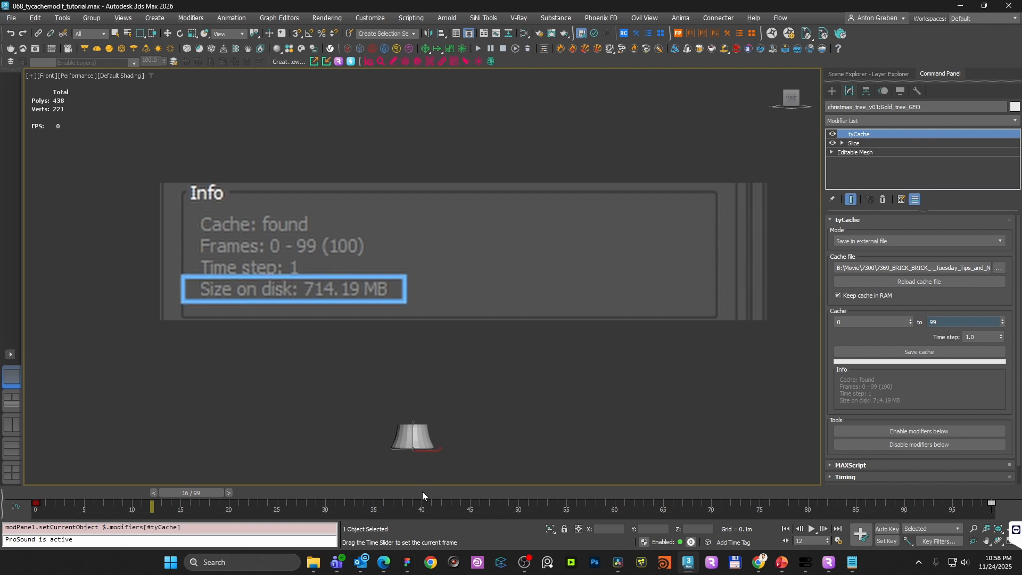
- Disable the modifiers below tyCache and scrub through the tree's externally cached growth
{"action": "left_click", "coordinate": [423, 492]}
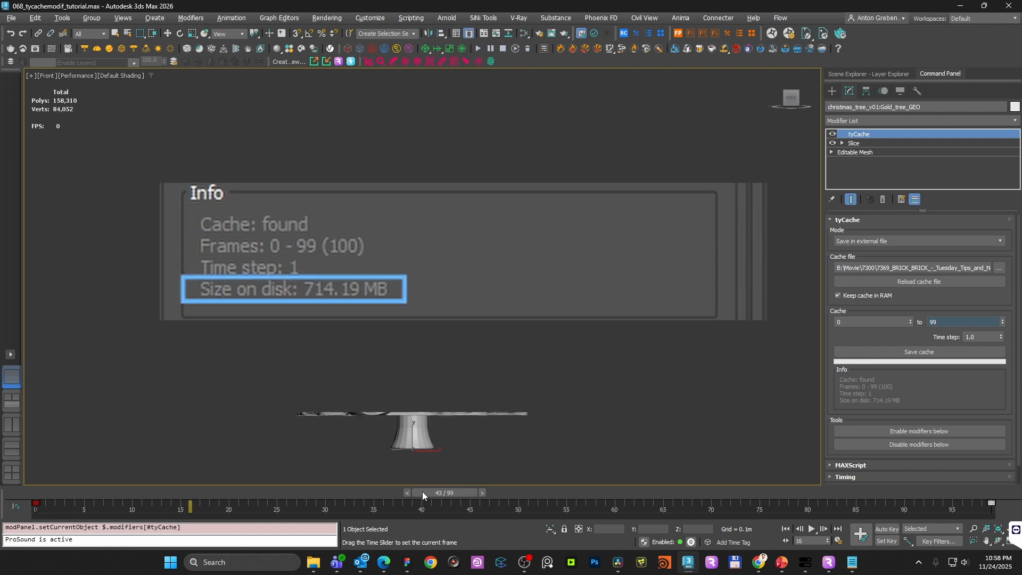
{"action": "left_click", "coordinate": [900, 447]}
{"action": "key", "text": "w"}
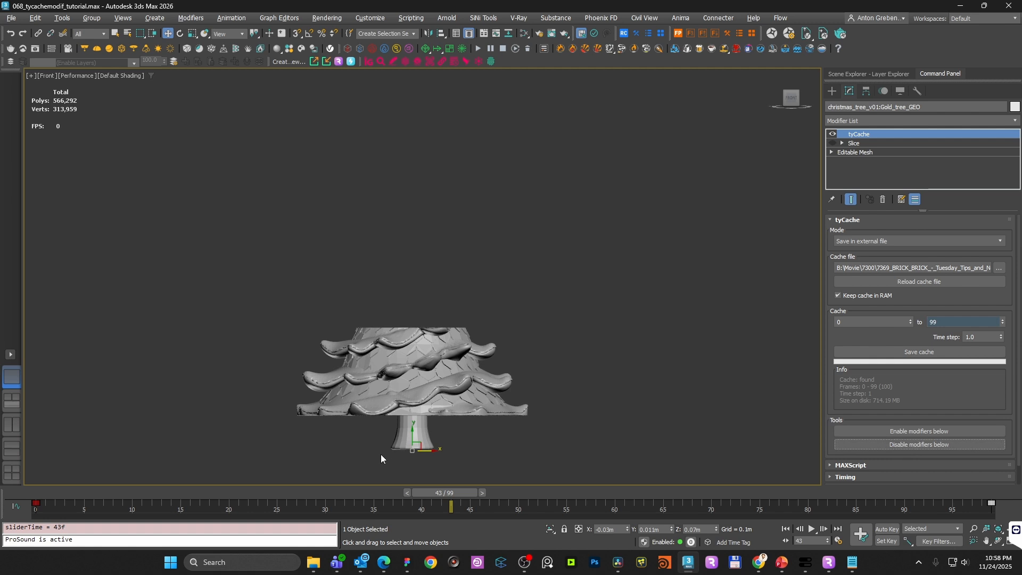
{"action": "left_click_drag", "start_coordinate": [445, 493], "coordinate": [148, 454]}
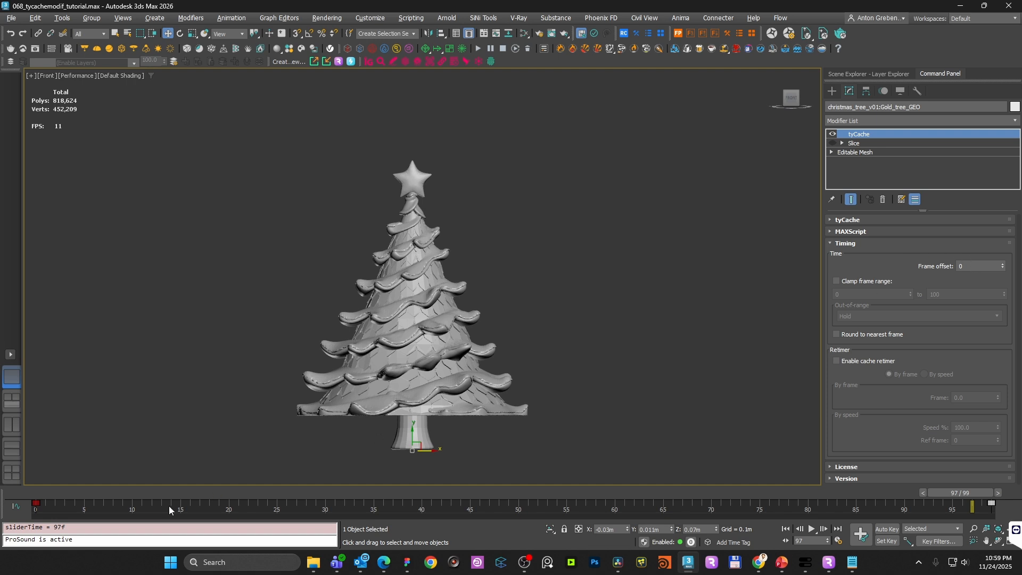
- Preview the cached tree with a frame offset of 30 across frames 0 to 99, and reset the offset to 0
{"action": "left_click", "coordinate": [976, 269]}
{"action": "type", "text": "30"}
{"action": "key", "text": "Return"}
{"action": "left_click_drag", "start_coordinate": [34, 494], "coordinate": [992, 491]}
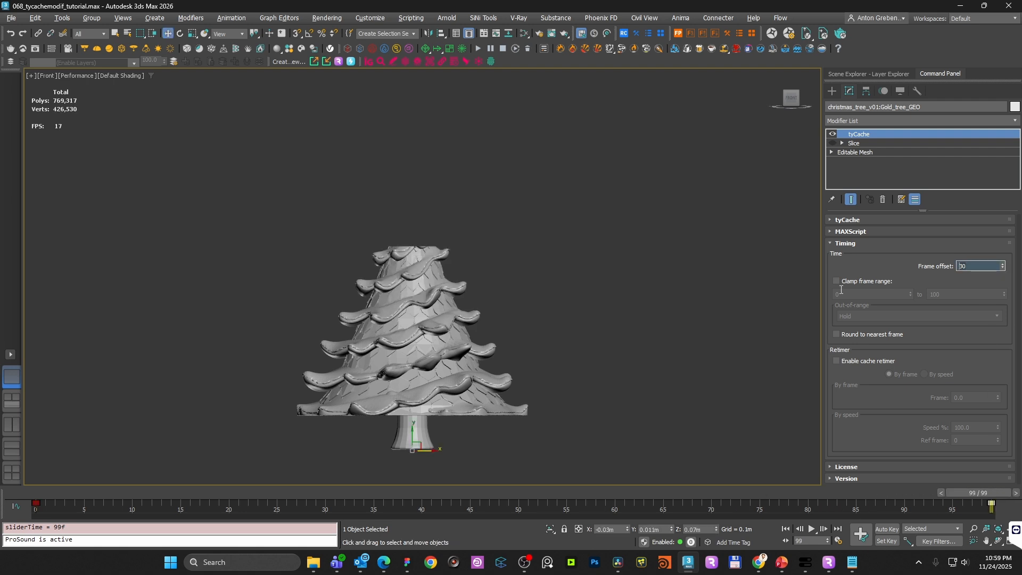
{"action": "type", "text": "0"}
{"action": "key", "text": "Return"}
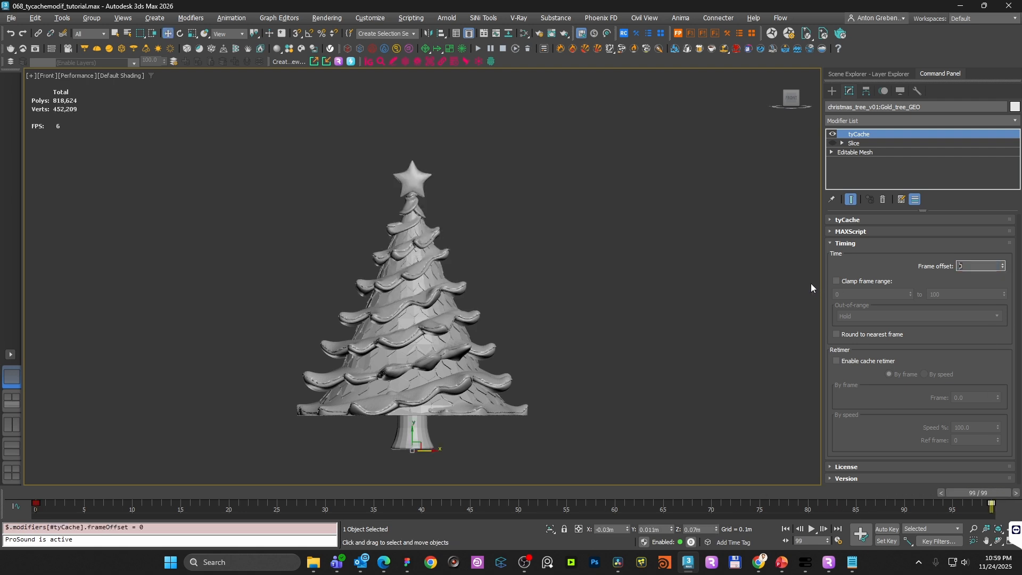
- Clamp the cache's frame range to start at frame 20 and scrub the timeline to check the Hold behavior
{"action": "left_click", "coordinate": [850, 282]}
{"action": "left_click", "coordinate": [866, 295]}
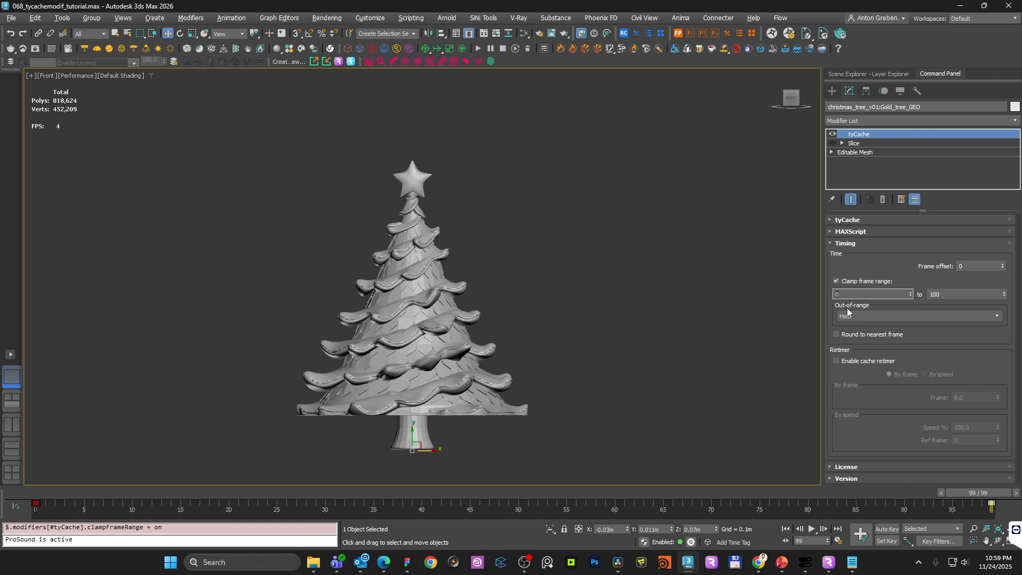
{"action": "key", "text": "Return"}
{"action": "left_click_drag", "start_coordinate": [44, 494], "coordinate": [353, 484]}
{"action": "left_click_drag", "start_coordinate": [341, 466], "coordinate": [288, 474]}
{"action": "left_click_drag", "start_coordinate": [353, 493], "coordinate": [374, 493]}
{"action": "left_click_drag", "start_coordinate": [491, 473], "coordinate": [354, 396]}
{"action": "left_click_drag", "start_coordinate": [373, 493], "coordinate": [32, 493]}
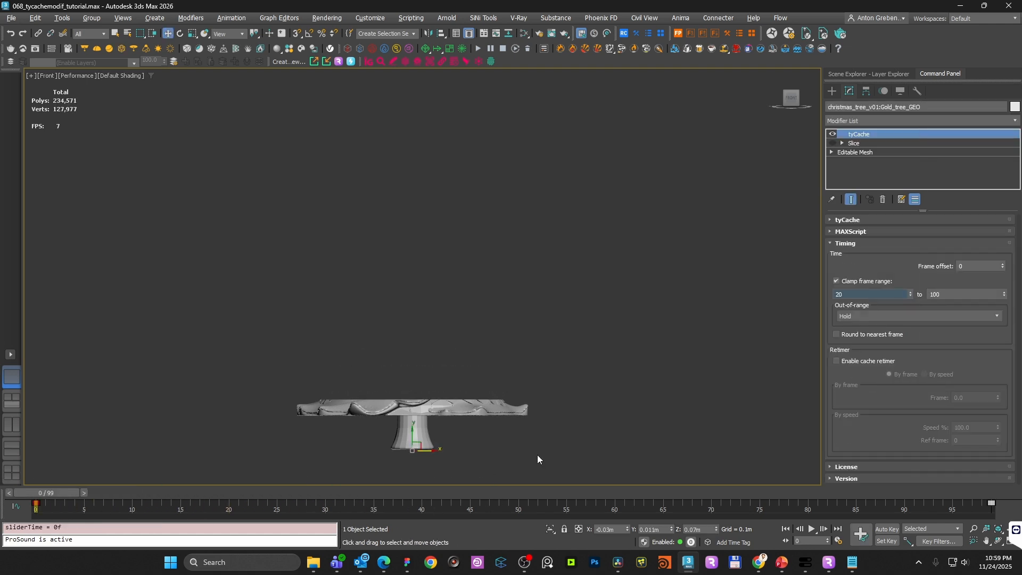
- Set the cache's out-of-range behavior to Blank and scrub from frame 0 past the clamp start
{"action": "left_click", "coordinate": [875, 318]}
{"action": "left_click", "coordinate": [848, 326]}
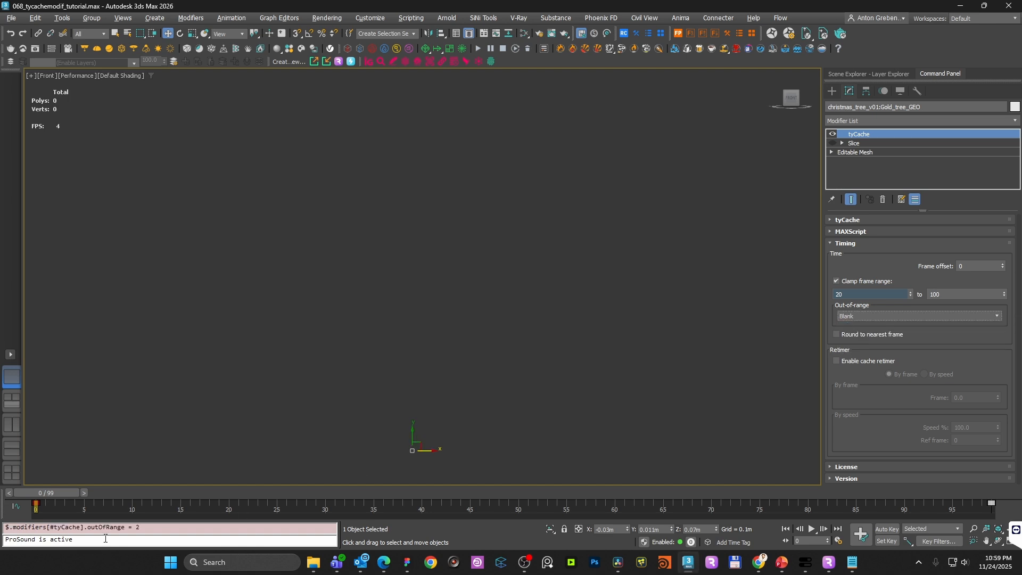
{"action": "left_click_drag", "start_coordinate": [61, 491], "coordinate": [250, 506]}
- Try the Loop out-of-range behavior and scrub from frame 0 to frame 20
{"action": "left_click", "coordinate": [854, 318]}
{"action": "left_click", "coordinate": [849, 344]}
{"action": "left_click_drag", "start_coordinate": [43, 493], "coordinate": [234, 513]}
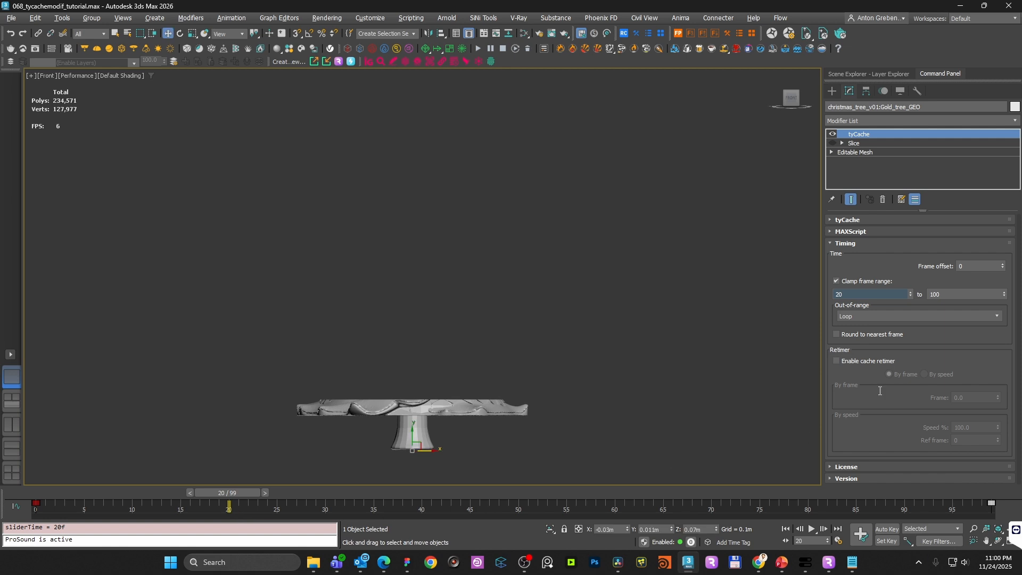
- Return the out-of-range behavior to Blank, scrub forward to frame 37, and turn off frame range clamping
{"action": "left_click", "coordinate": [863, 316]}
{"action": "left_click", "coordinate": [852, 332]}
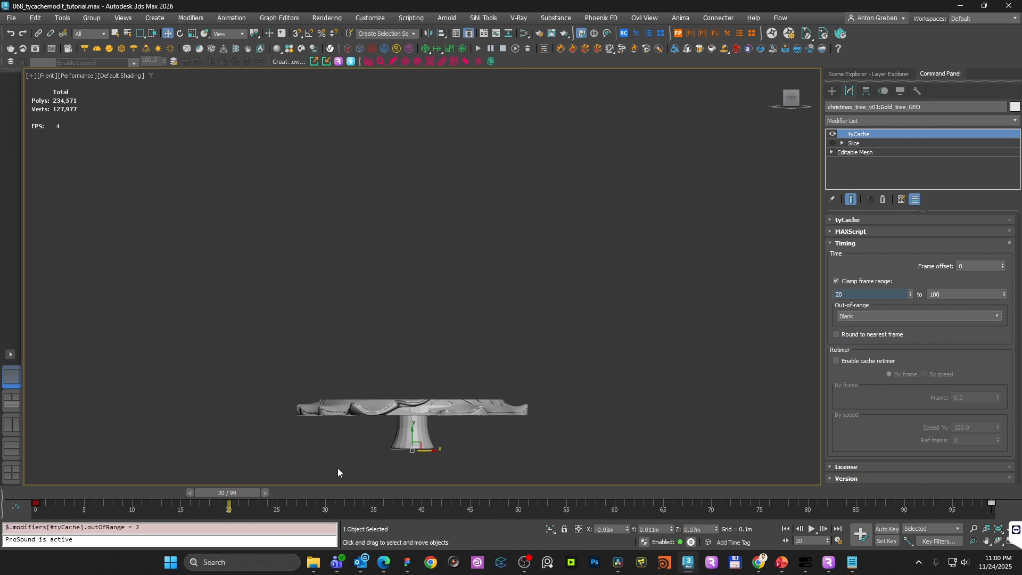
{"action": "mouse_move", "coordinate": [244, 491]}
{"action": "left_mouse_down"}
{"action": "mouse_move", "coordinate": [35, 502]}
{"action": "mouse_move", "coordinate": [244, 504]}
{"action": "left_mouse_up"}
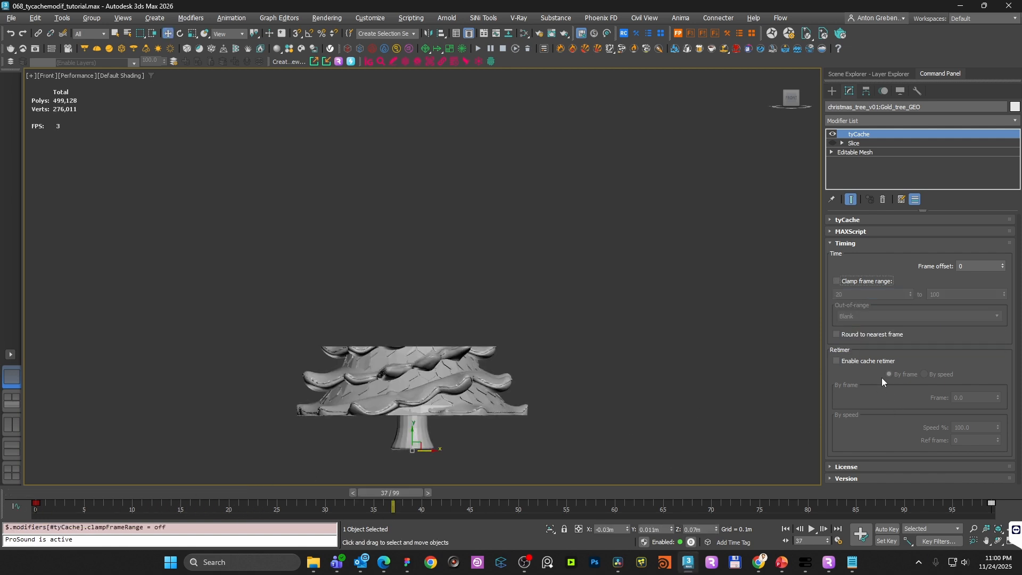
- Enable the cache retimer in By frame mode and turn on Auto Key at frame 0
{"action": "left_click", "coordinate": [837, 360]}
{"action": "left_click_drag", "start_coordinate": [391, 492], "coordinate": [21, 491]}
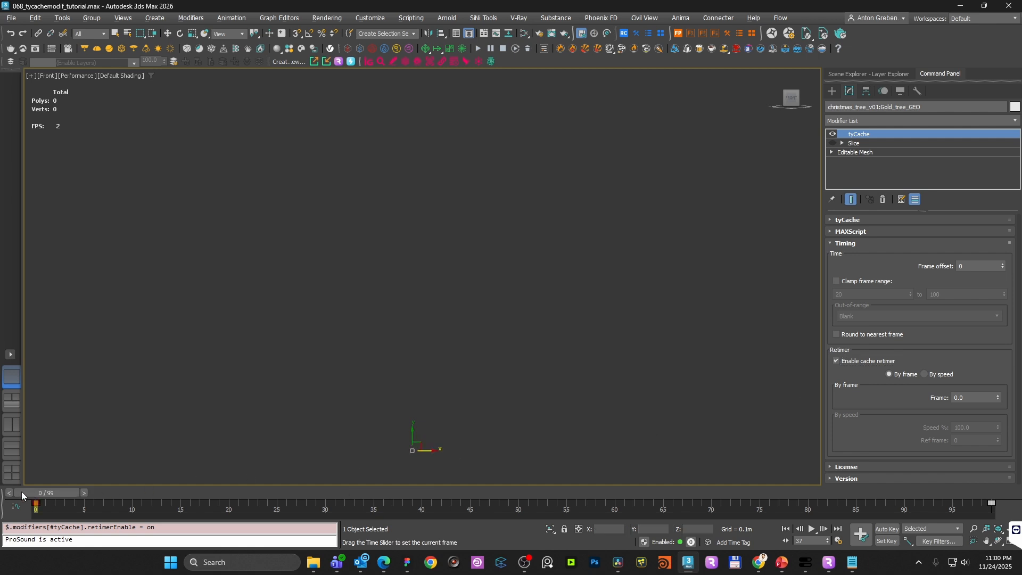
{"action": "left_click", "coordinate": [951, 398]}
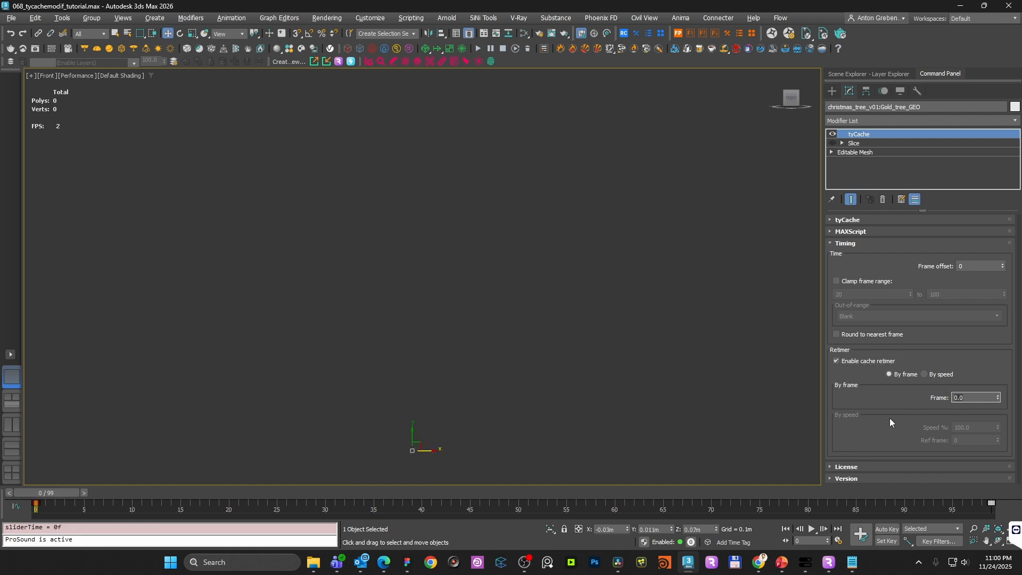
{"action": "left_click", "coordinate": [888, 528]}
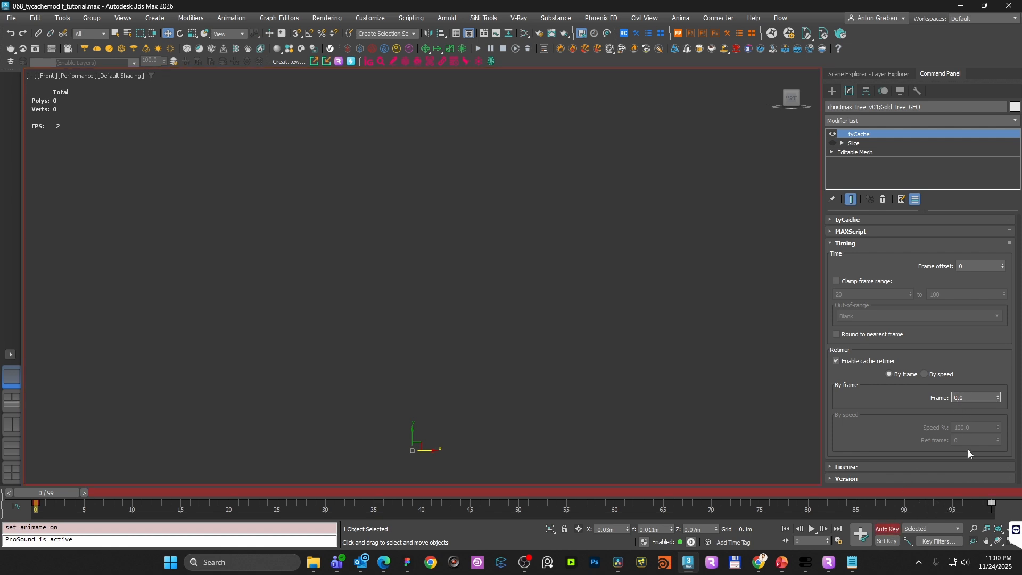
- Key the retimer's cache frame at 99 on timeline frame 99
{"action": "left_click", "coordinate": [992, 495]}
{"action": "left_click", "coordinate": [977, 399]}
{"action": "key", "text": "BackSpace"}
{"action": "key", "text": "BackSpace"}
{"action": "key", "text": "BackSpace"}
{"action": "type", "text": "99"}
{"action": "key", "text": "Return"}
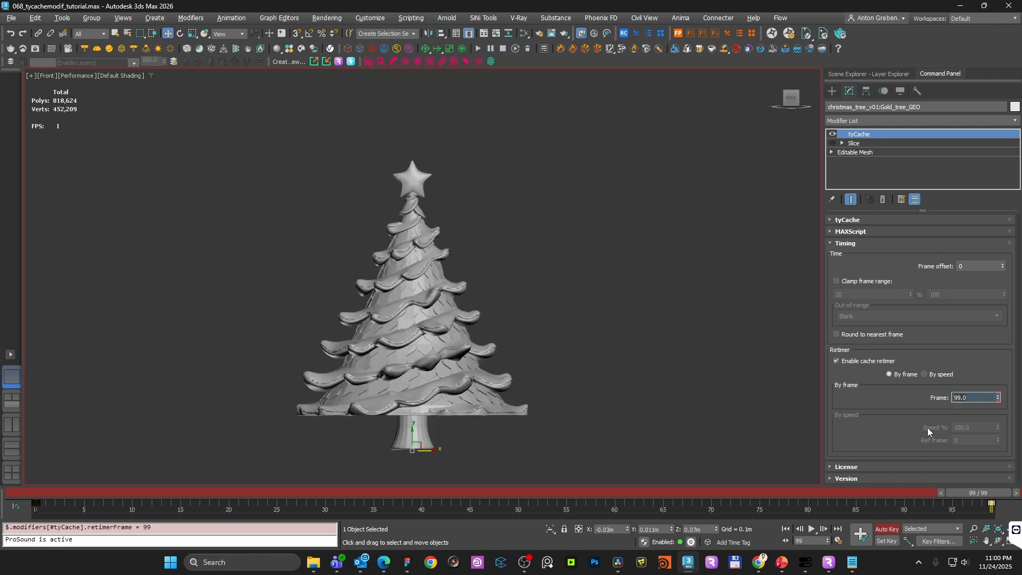
- Scrub through the retimed animation and move the final retimer key from frame 99 to frame 50
{"action": "left_click_drag", "start_coordinate": [968, 494], "coordinate": [32, 475]}
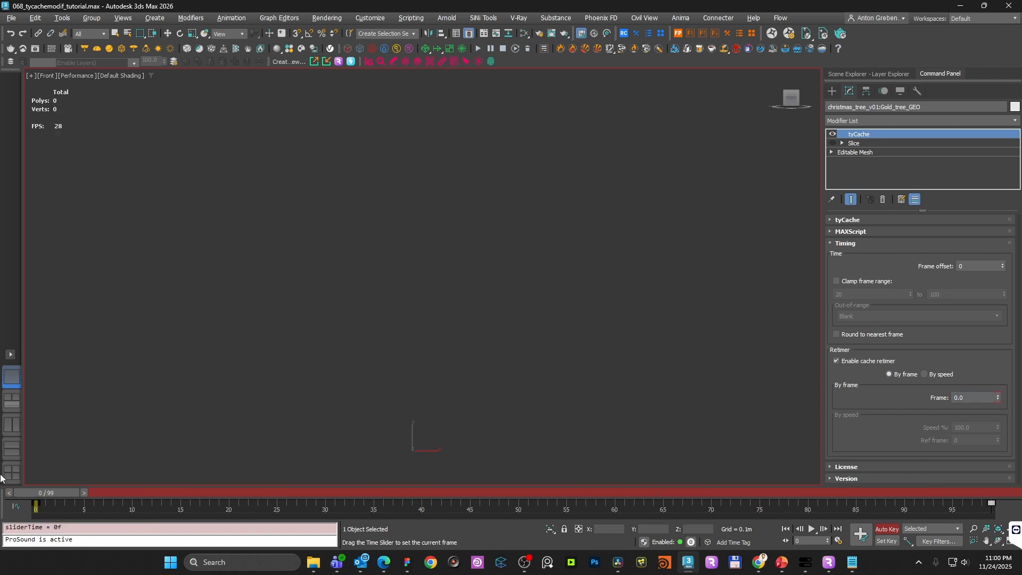
{"action": "left_click", "coordinate": [982, 493]}
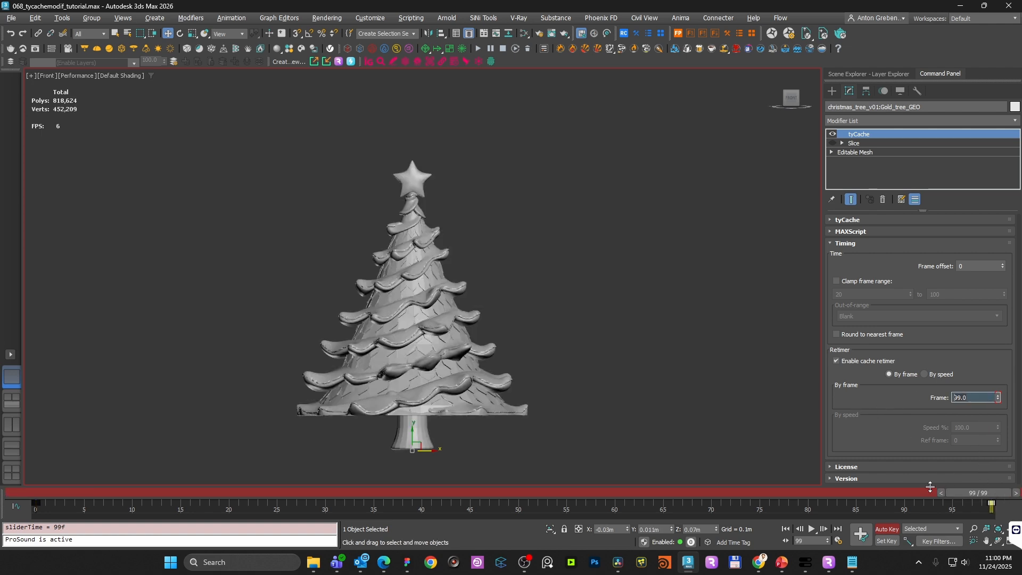
{"action": "left_click_drag", "start_coordinate": [992, 506], "coordinate": [5, 519]}
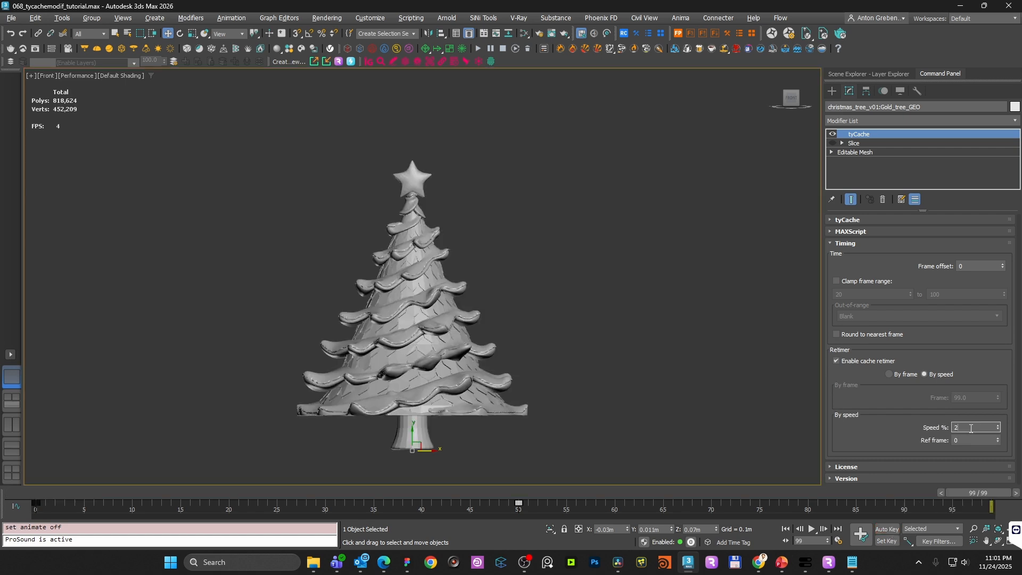
- Set the retimer's By speed value to 200% and scrub the timeline from frame 0 to 99
{"action": "key", "text": "Return"}
{"action": "left_click_drag", "start_coordinate": [25, 490], "coordinate": [992, 503]}
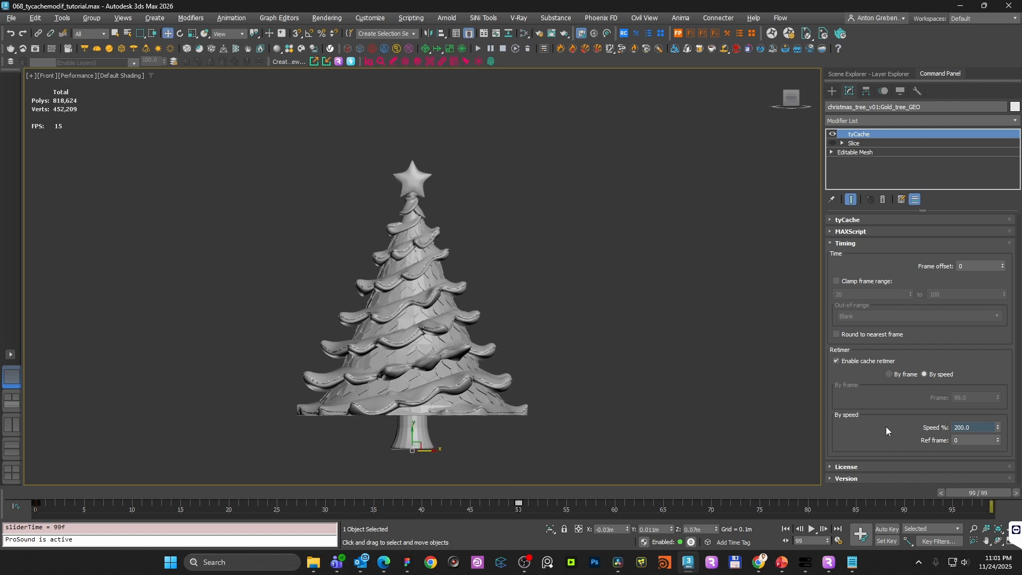